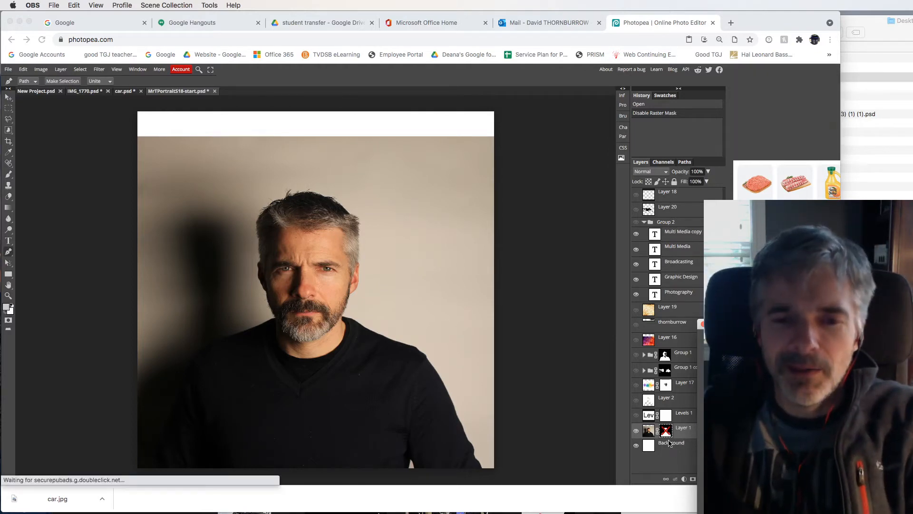
- Delete the raster mask from Layer 1 and hide the Background layer
click(677, 452)
right_click(667, 433)
click(677, 448)
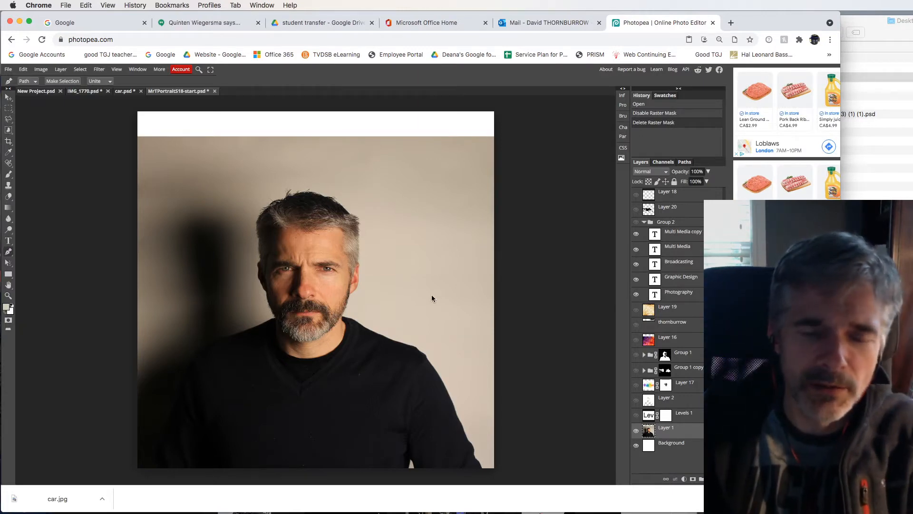
click(636, 445)
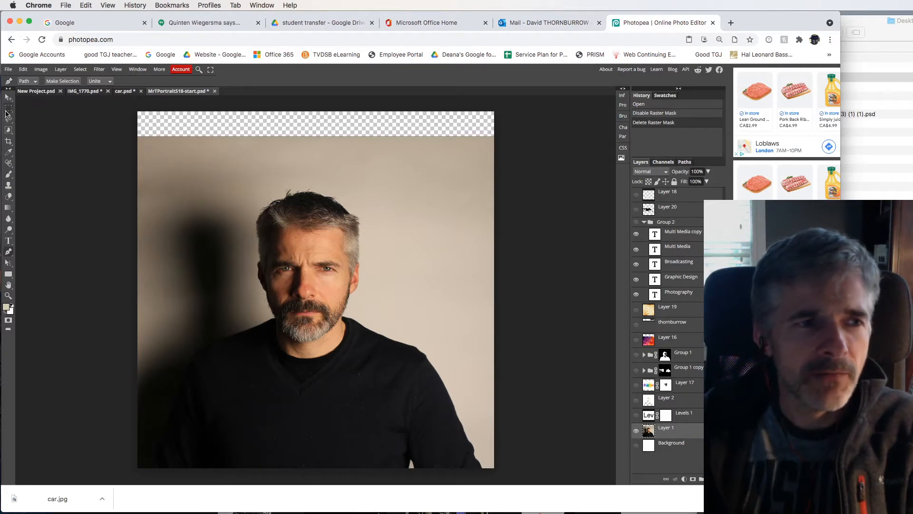
- Try a rectangular selection over the shoulder and a lasso selection across the forehead, and deselect
click(8, 109)
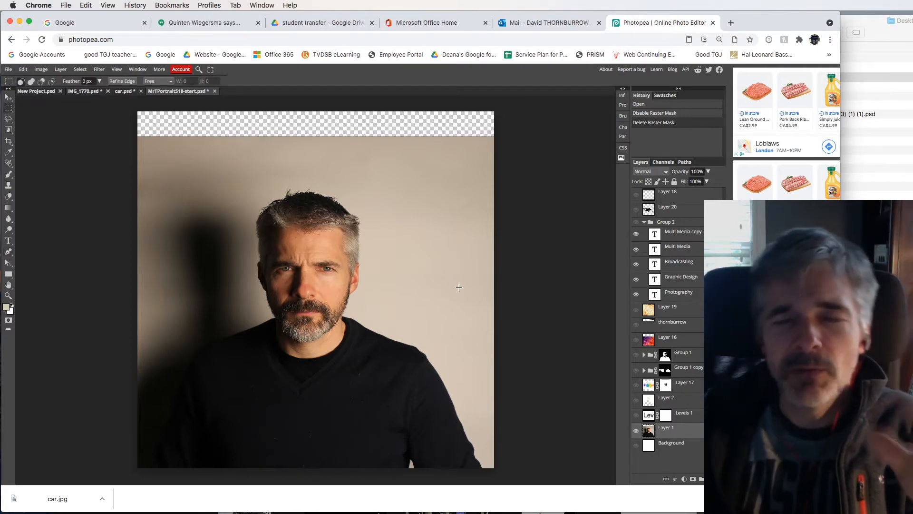
click(9, 120)
drag(179, 354, 267, 323)
click(8, 119)
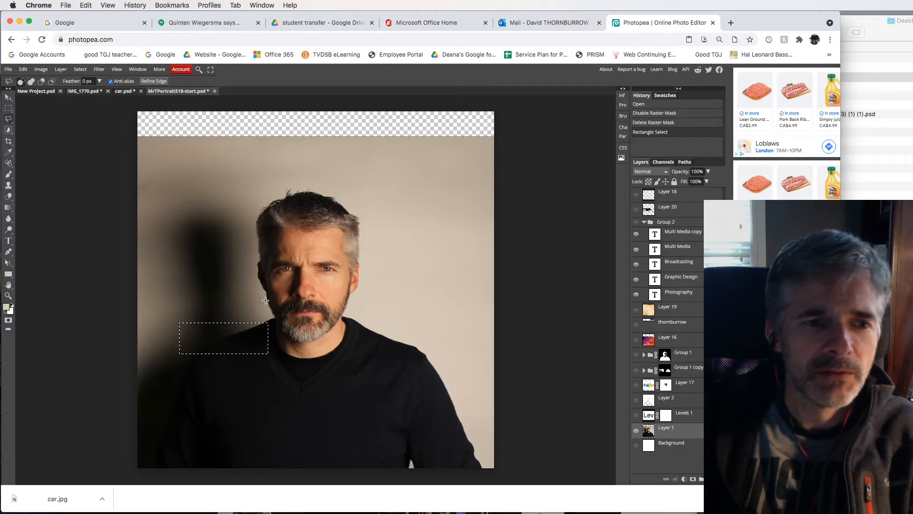
mouse_move(250, 203)
mouse_down()
mouse_move(315, 247)
mouse_move(311, 263)
mouse_move(239, 255)
mouse_up()
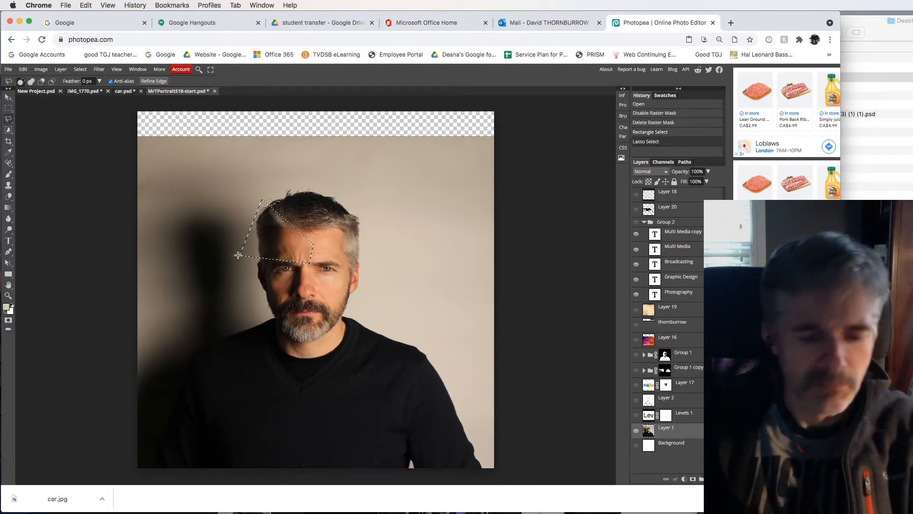
key(super+d)
- Draw a freehand Lasso Select outline around the man's head and upper body
right_click(8, 119)
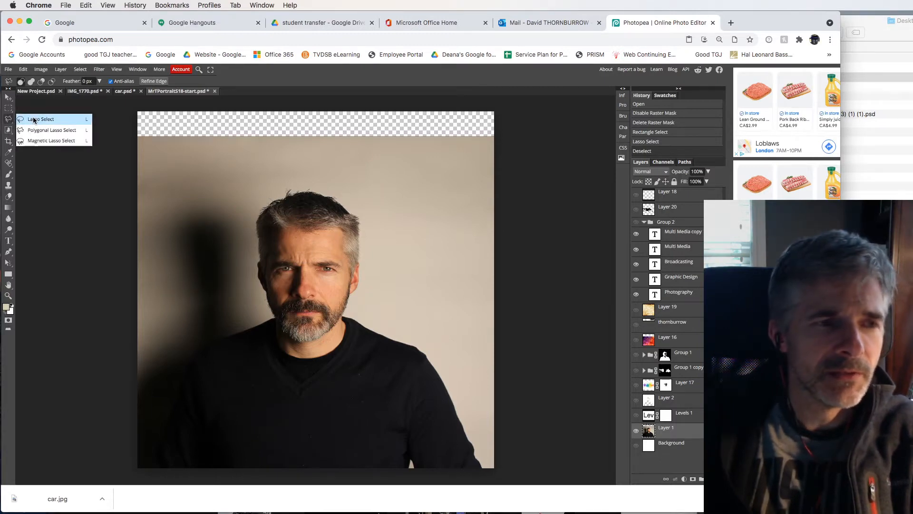
click(33, 120)
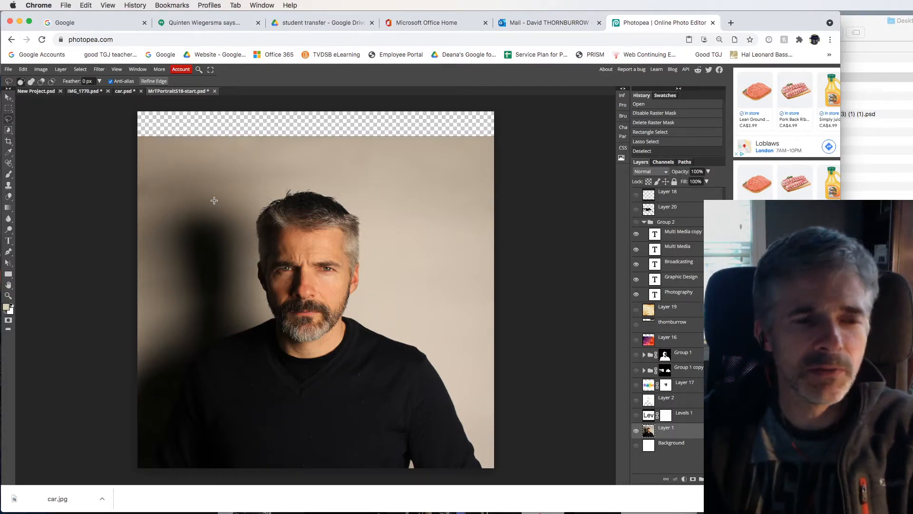
mouse_move(197, 349)
mouse_down()
mouse_move(271, 320)
mouse_move(252, 265)
mouse_move(264, 222)
mouse_move(284, 200)
mouse_move(349, 215)
mouse_move(357, 262)
mouse_move(344, 325)
mouse_move(423, 359)
mouse_move(457, 416)
mouse_move(458, 448)
mouse_move(168, 430)
mouse_up()
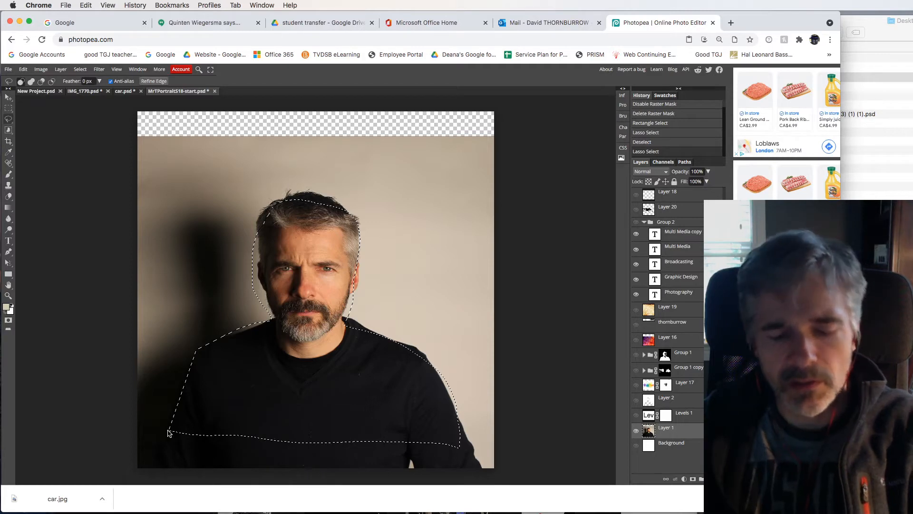
- Try pasting the selected figure as a separate layer with Layer 1 hidden, and undo back to the selection
key(super+v)
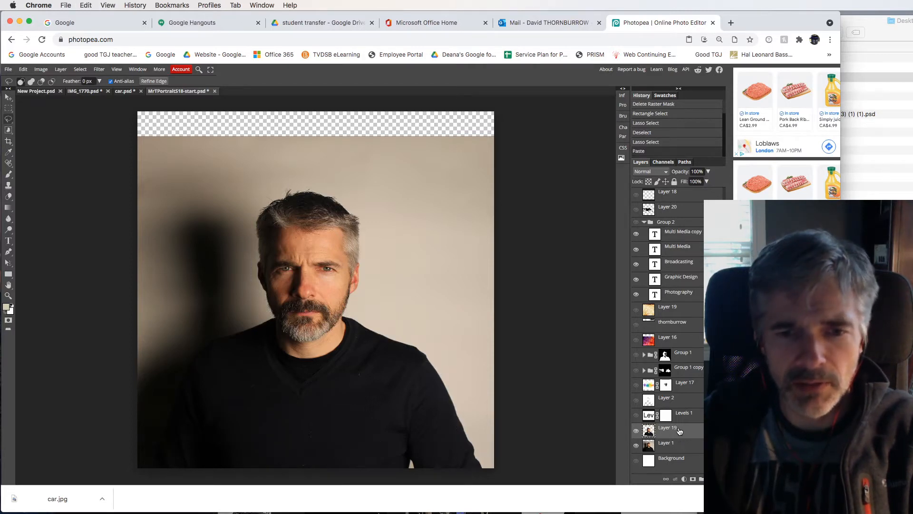
click(636, 445)
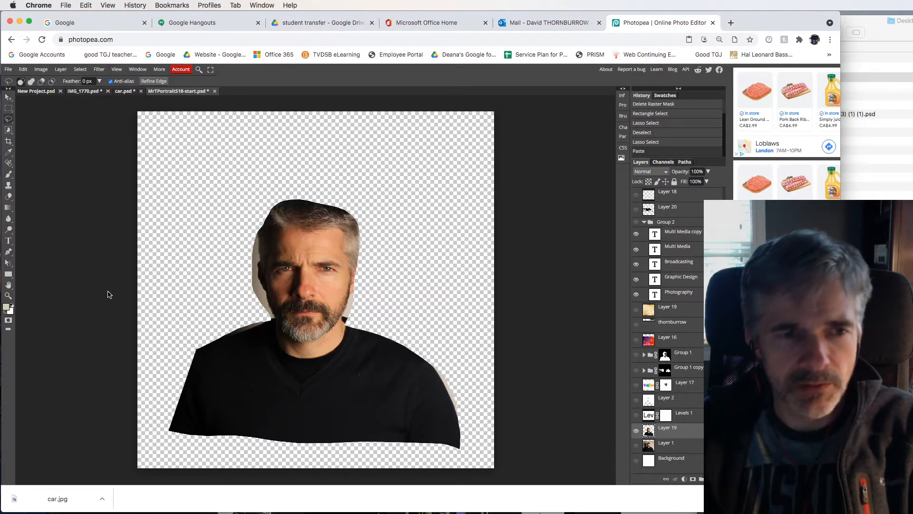
key(super+z)
key(super+z)
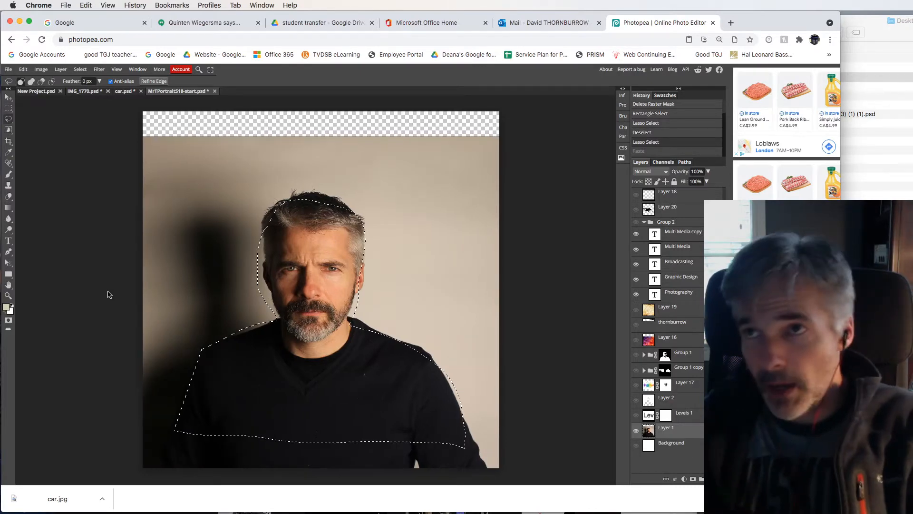
- Add a raster mask to Layer 1 from the selection and inspect the mask on its own
click(692, 479)
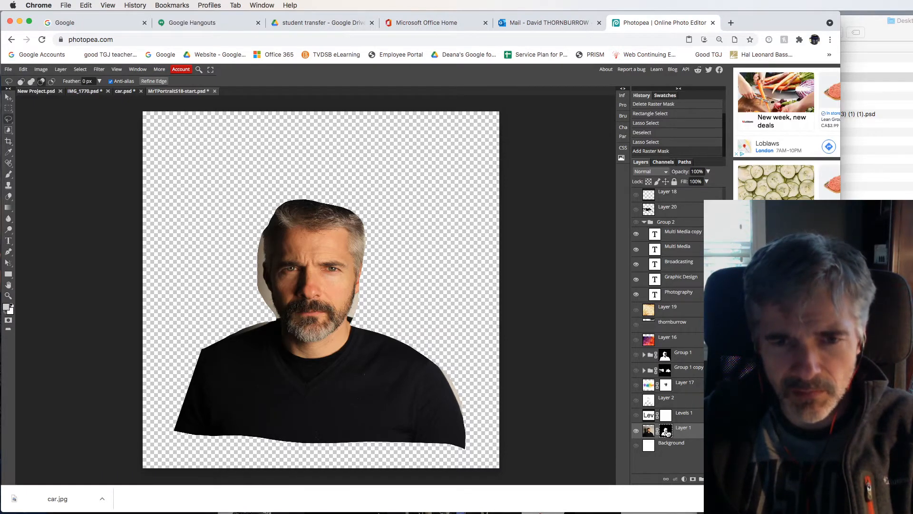
alt+click(667, 432)
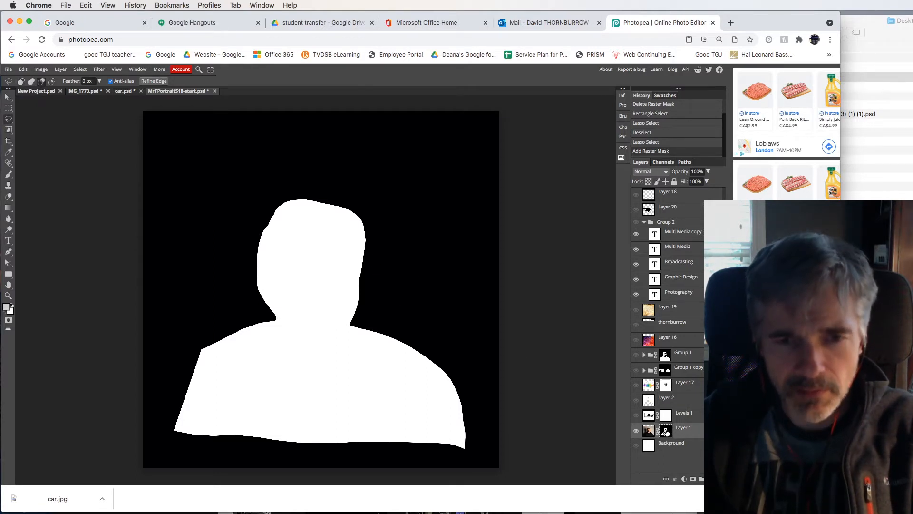
alt+click(667, 432)
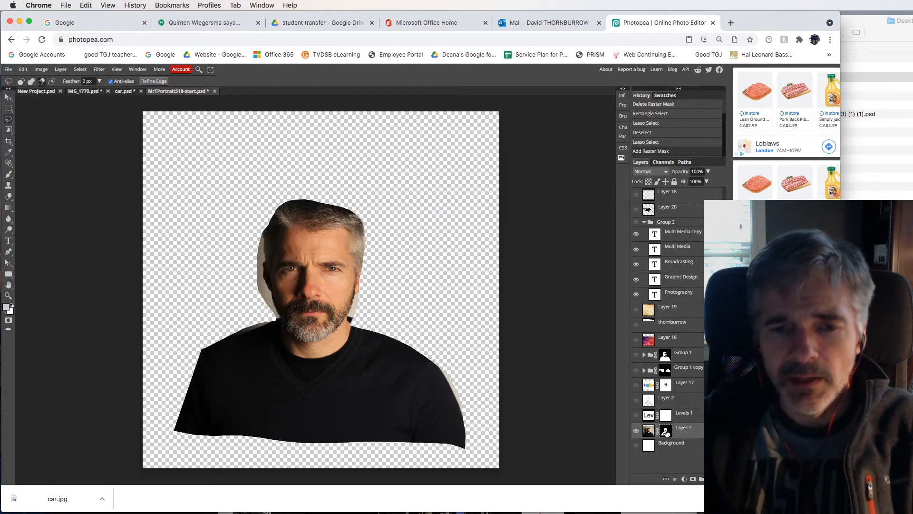
- Fill a jagged lasso area beside the face on Layer 1's mask with the foreground colour, deselect, and check the image
alt+click(666, 433)
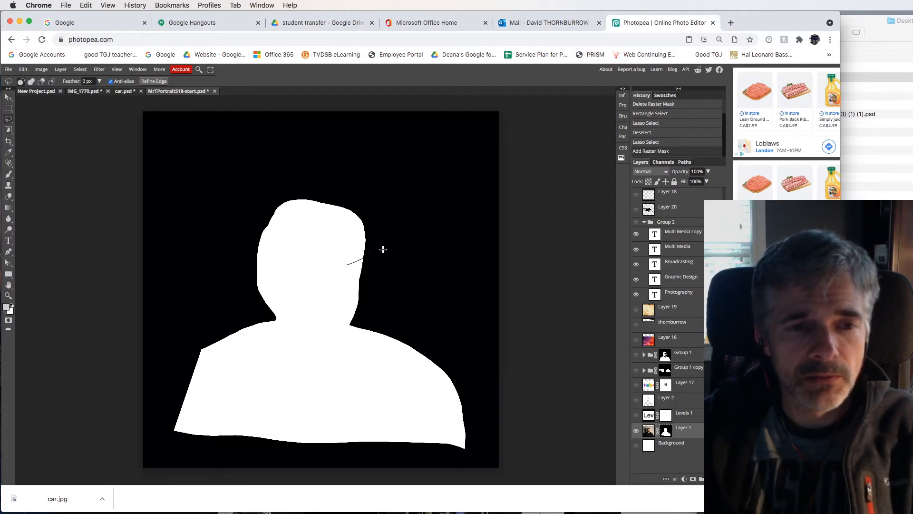
mouse_move(390, 296)
mouse_down()
mouse_move(354, 303)
mouse_move(332, 288)
mouse_up()
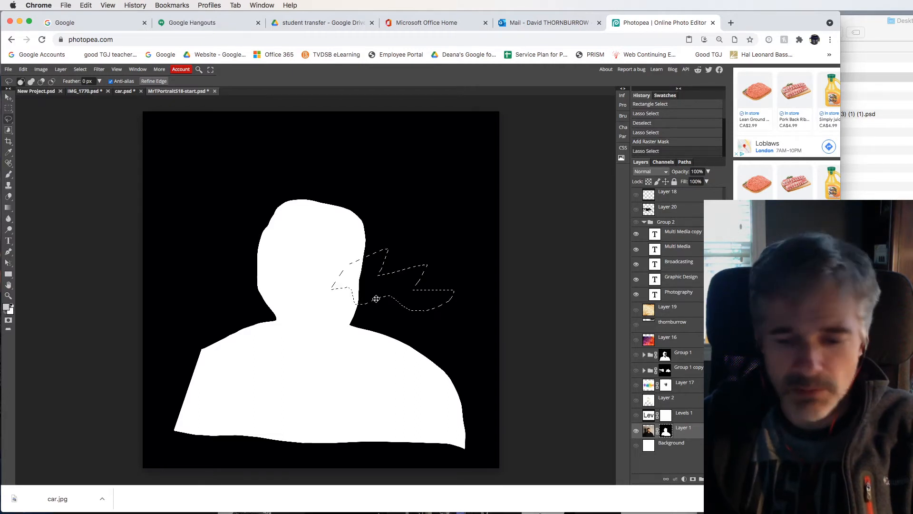
key(alt+BackSpace)
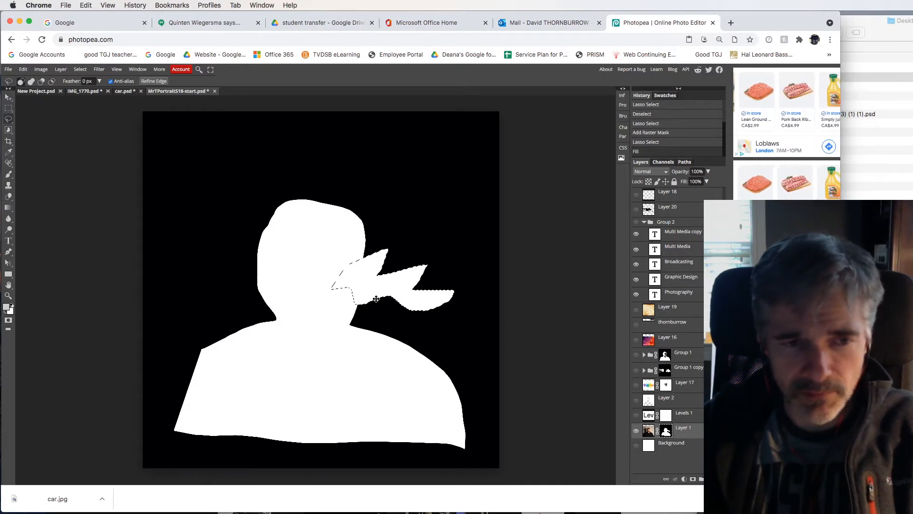
key(ctrl+d)
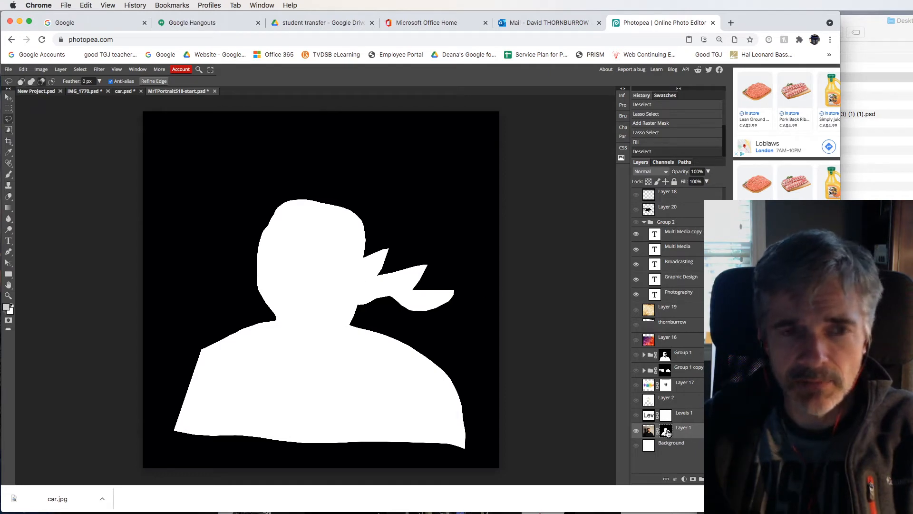
alt+click(666, 430)
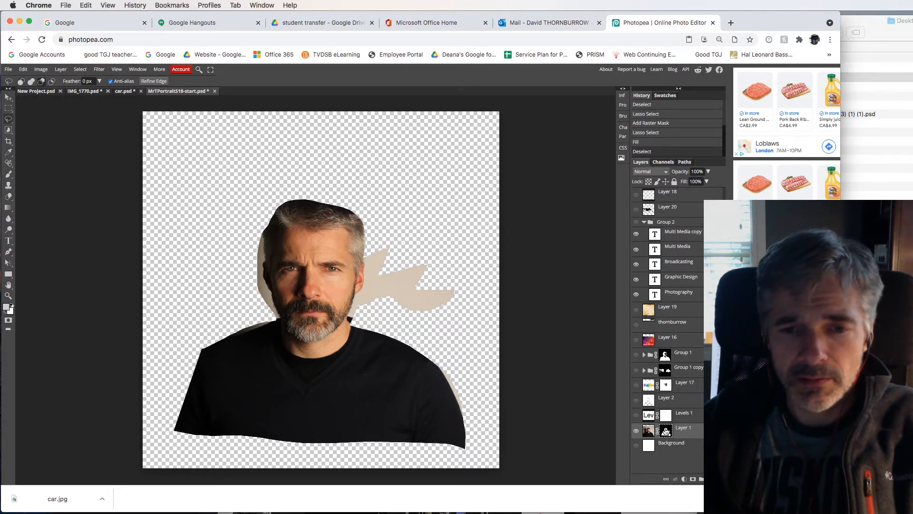
- Display Layer 1's mask, set the Brush tool's size to 393 px and make the foreground colour black (000000)
alt+click(665, 430)
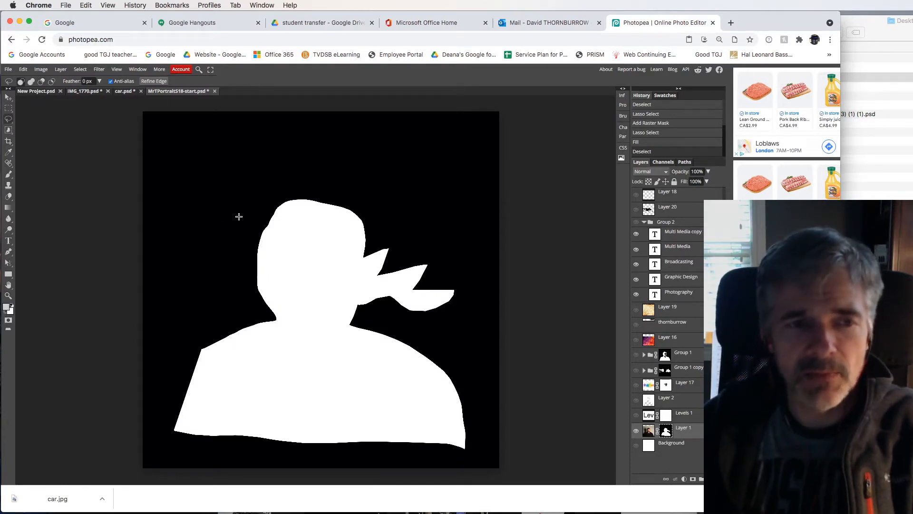
key(b)
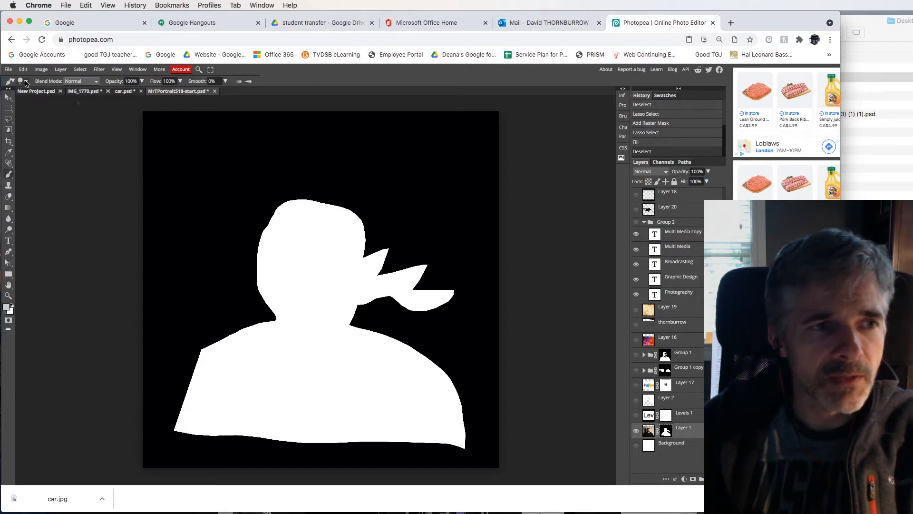
click(24, 82)
drag(39, 105, 76, 104)
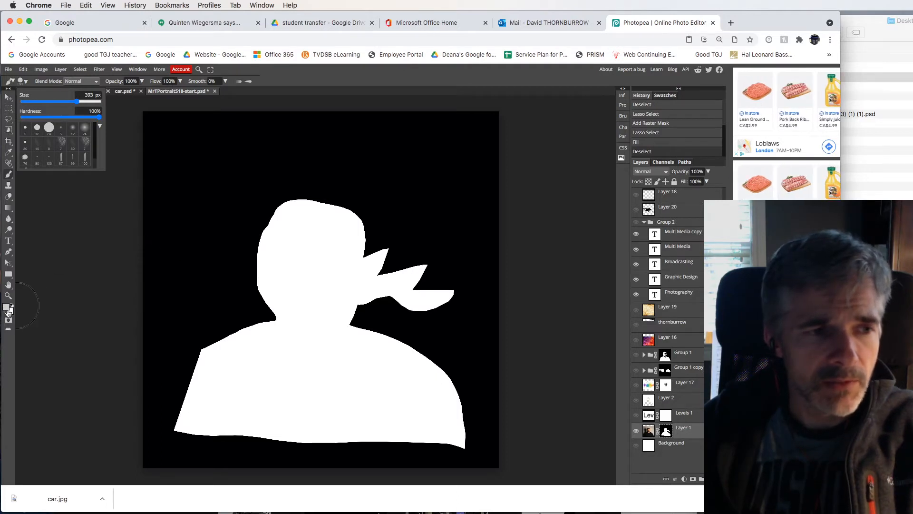
click(7, 307)
click(336, 277)
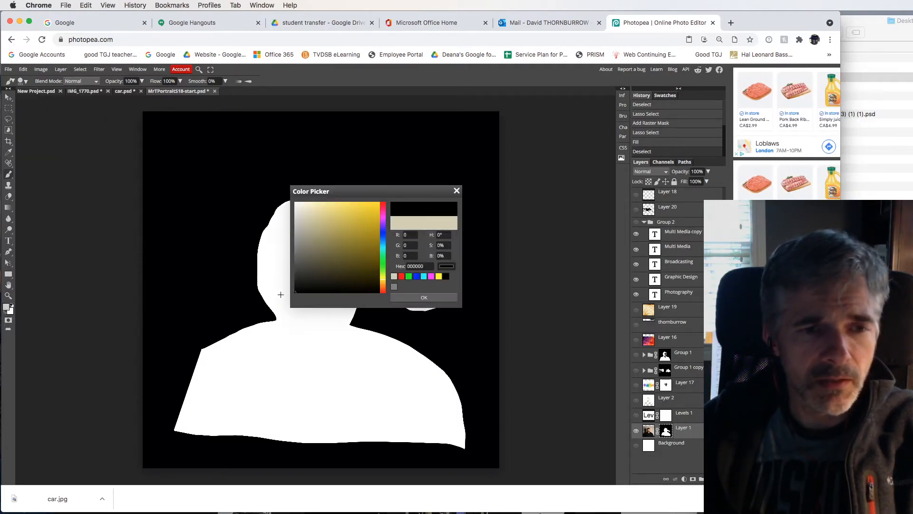
click(403, 299)
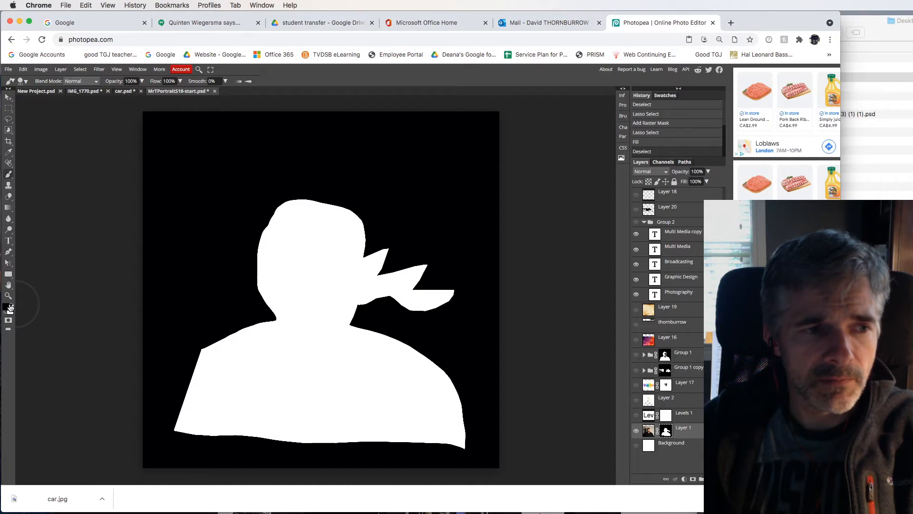
- Paint broad white strokes across the head area of Layer 1's mask and compare the masked image with the mask
mouse_move(192, 236)
mouse_down()
mouse_move(432, 250)
mouse_move(461, 255)
mouse_move(462, 279)
mouse_move(400, 296)
mouse_move(252, 303)
mouse_move(178, 317)
mouse_up()
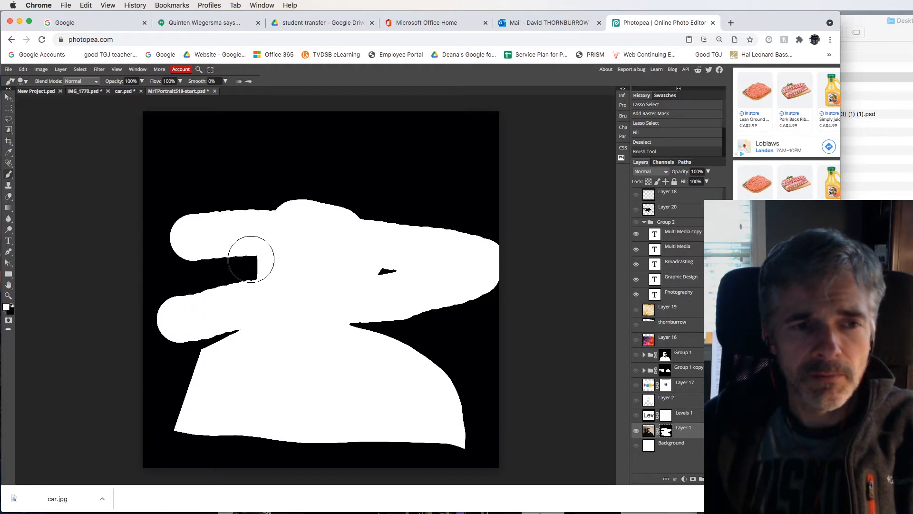
alt+click(665, 431)
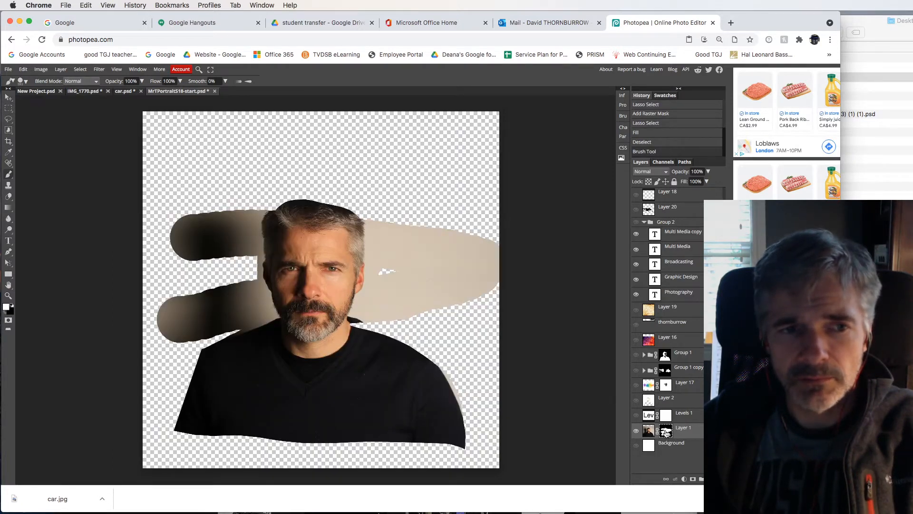
alt+click(666, 432)
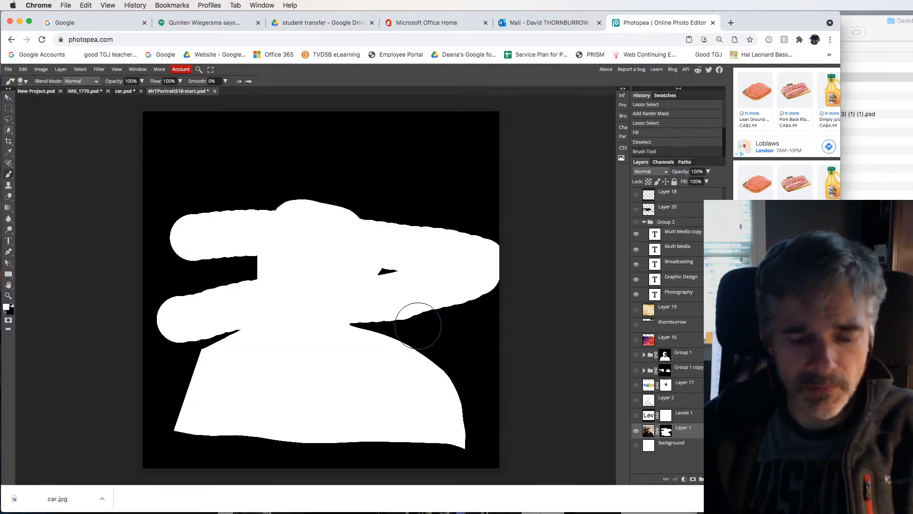
- Try a diagonal black brush stroke across the face on Layer 1's mask, check the image, and undo the stroke
key(x)
drag(165, 209, 495, 351)
alt+click(666, 432)
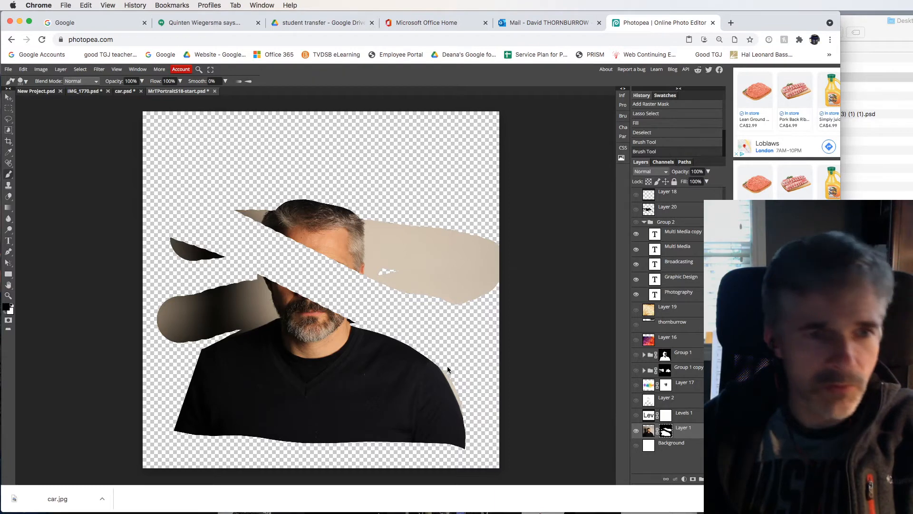
key(super+z)
alt+click(673, 438)
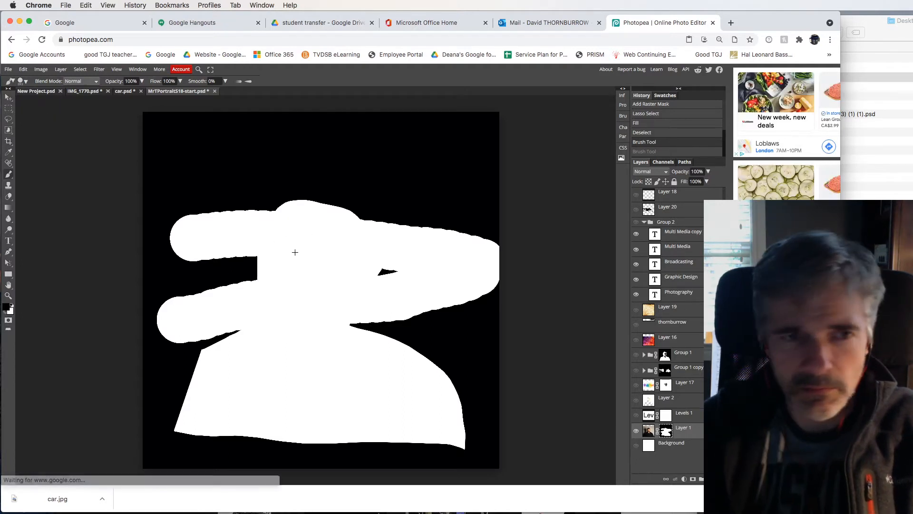
- Fill Layer 1's entire mask with black and set the brush hardness to 0%
key(alt+BackSpace)
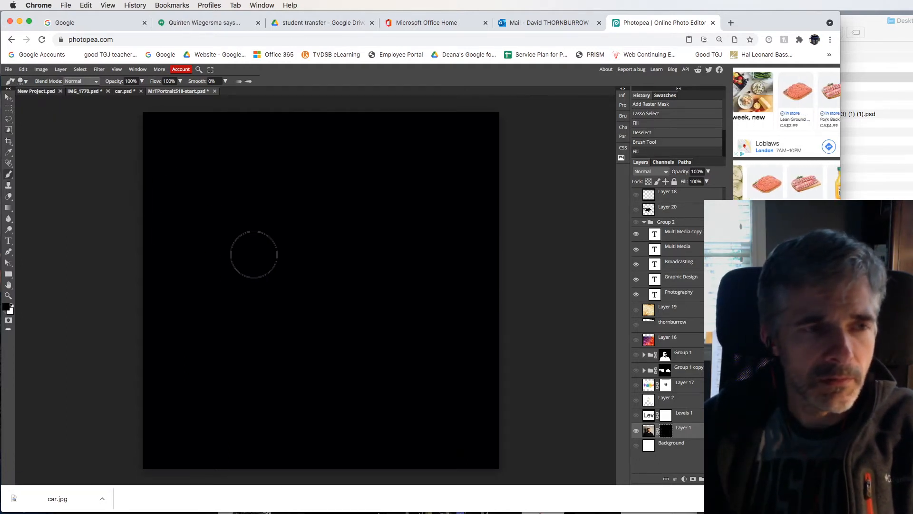
click(27, 83)
drag(100, 120, 7, 120)
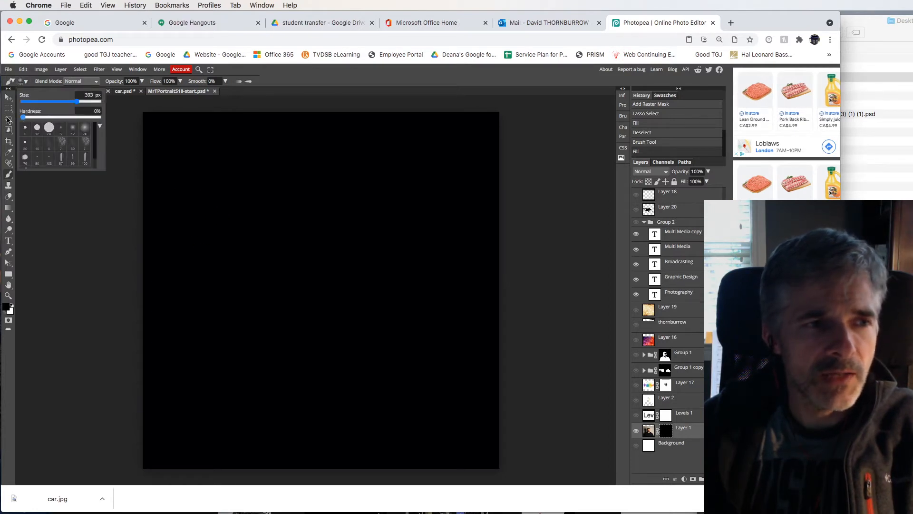
click(224, 243)
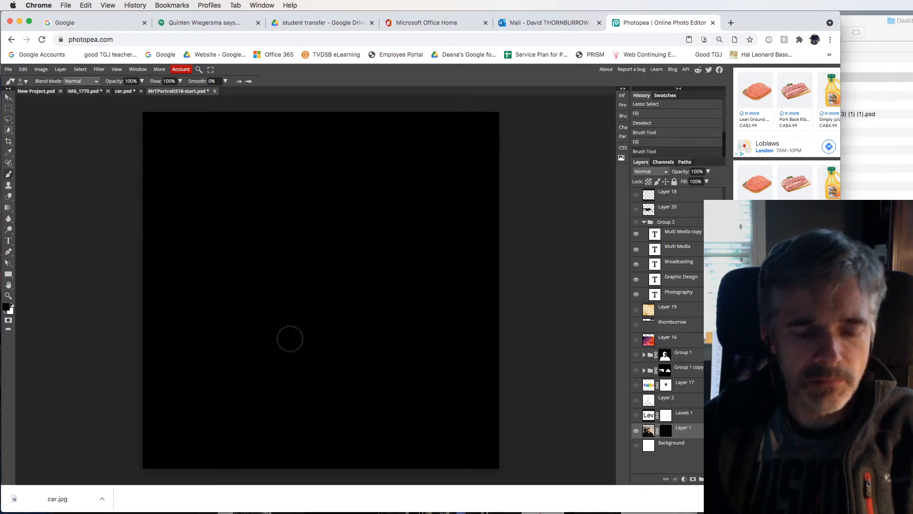
- Paint a soft white V-shaped stroke opening leftward on Layer 1's black mask and compare the masked image with the mask
key(x)
click(235, 227)
mouse_move(233, 223)
mouse_down()
mouse_move(383, 300)
mouse_move(305, 350)
mouse_move(252, 364)
mouse_up()
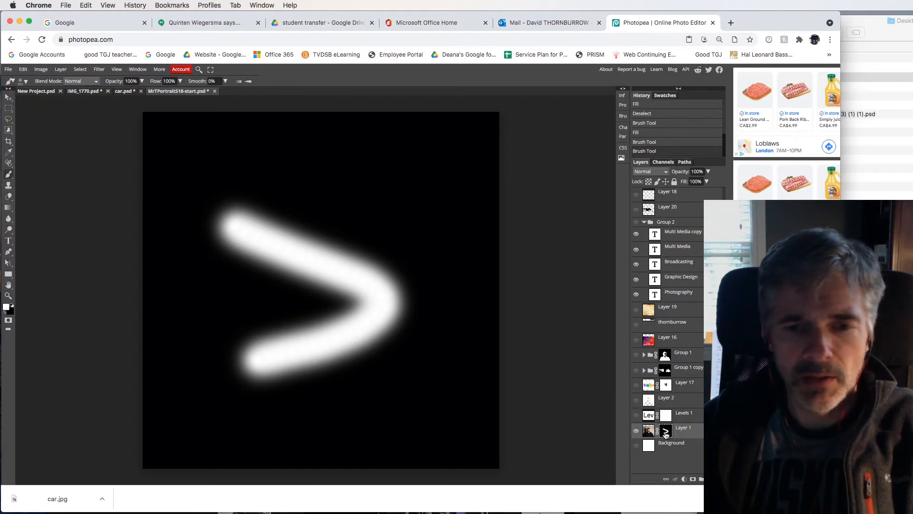
alt+click(665, 432)
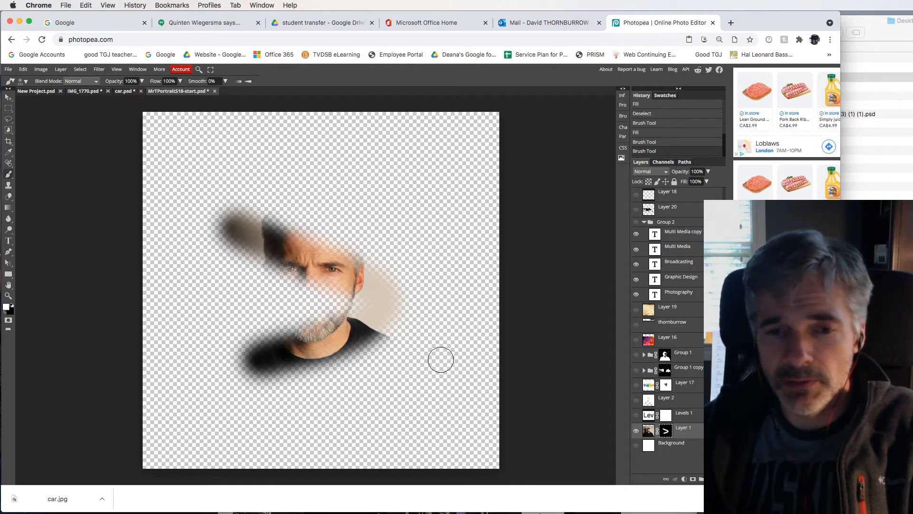
alt+click(668, 432)
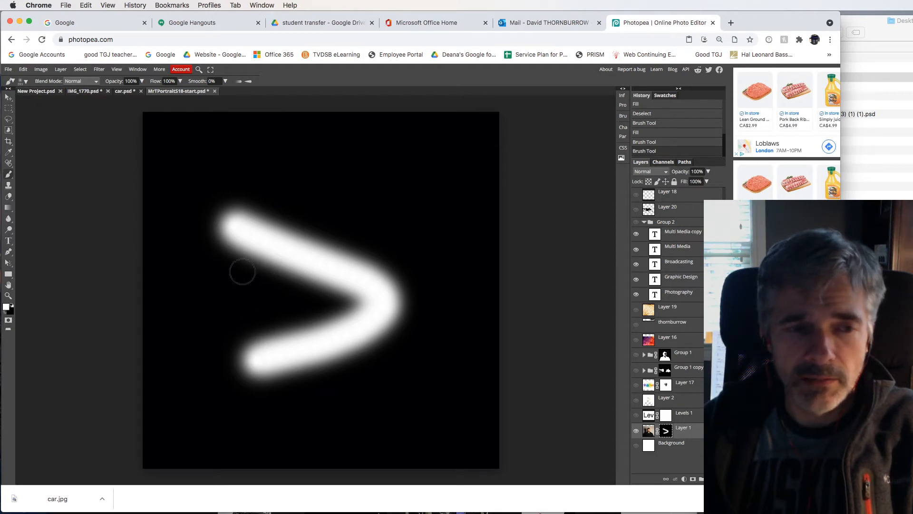
- Return to the masked image, disable Layer 1's raster mask to show the full portrait, and delete the mask
alt+click(665, 432)
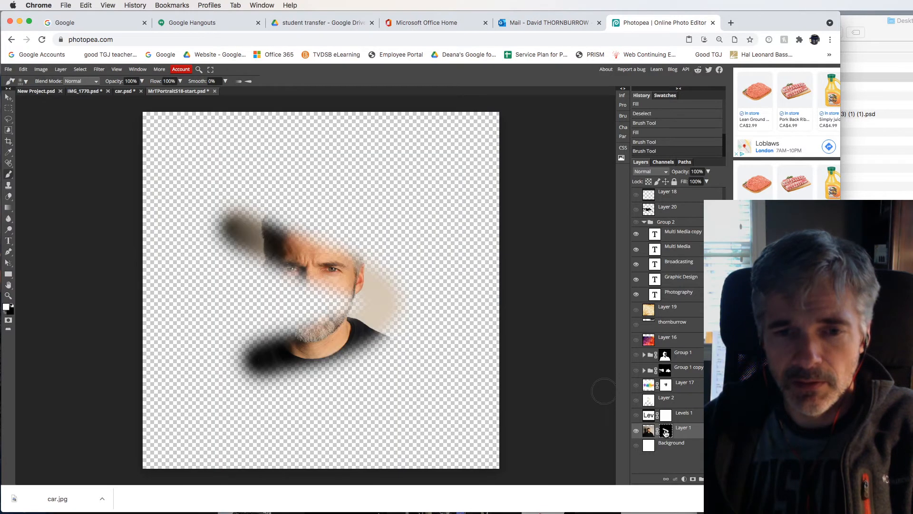
right_click(665, 431)
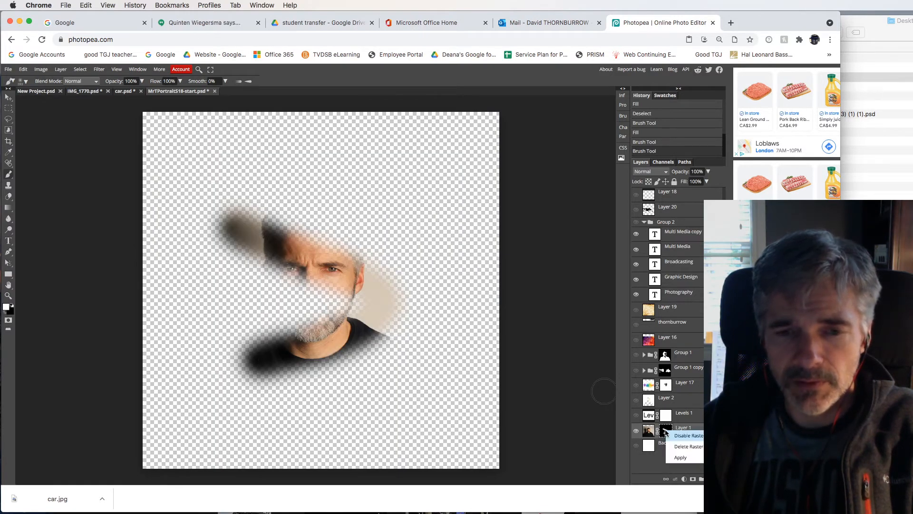
click(685, 436)
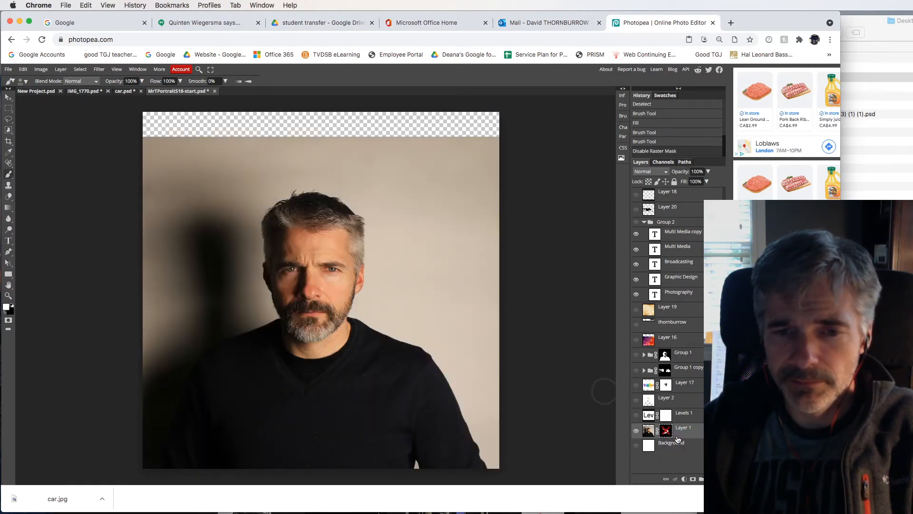
right_click(666, 433)
click(675, 446)
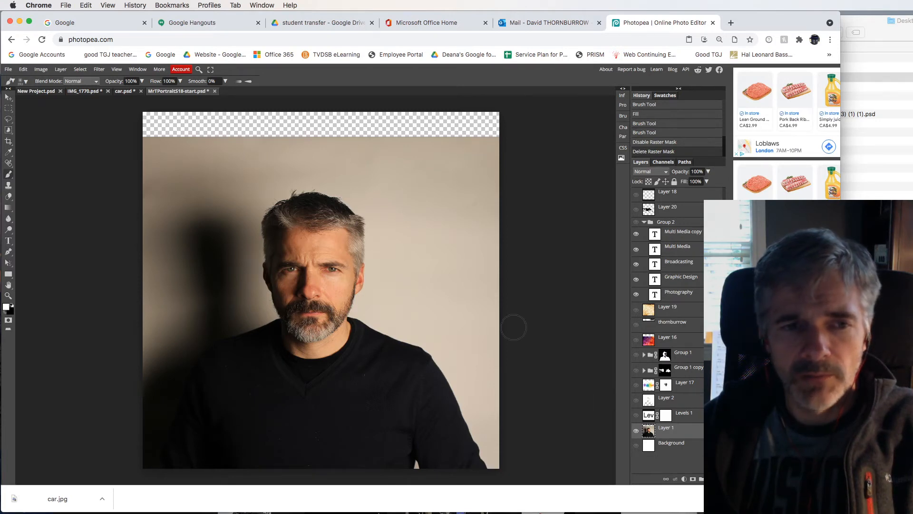
- Add a new mask to Layer 1 from a full-canvas selection and paste a copy of the portrait into it, comparing image and mask
key(super+a)
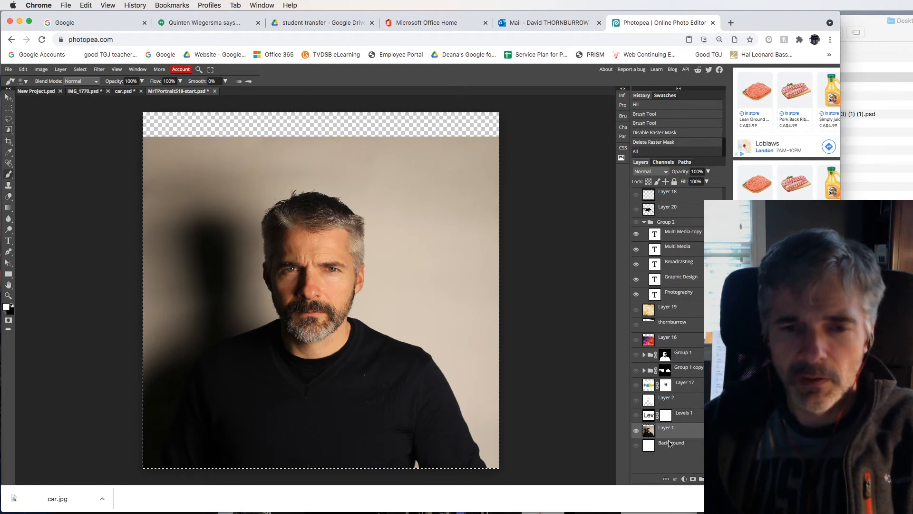
click(692, 479)
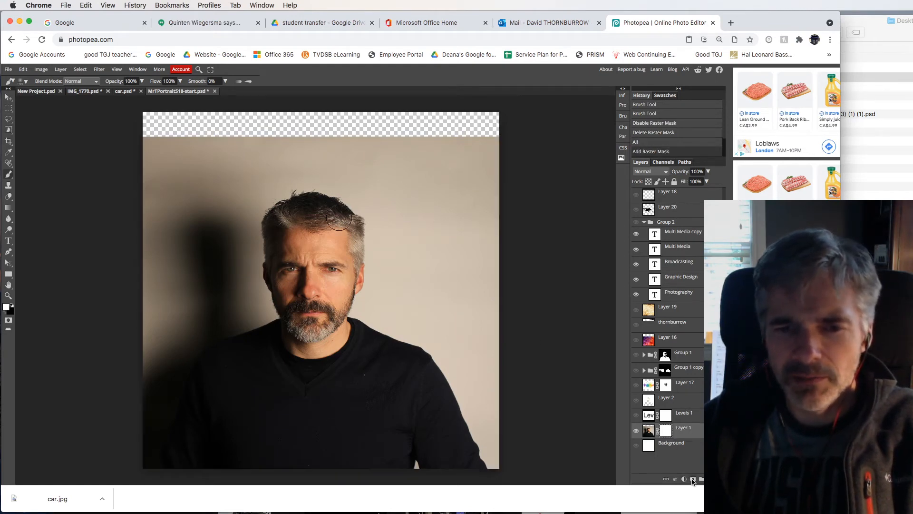
alt+click(665, 432)
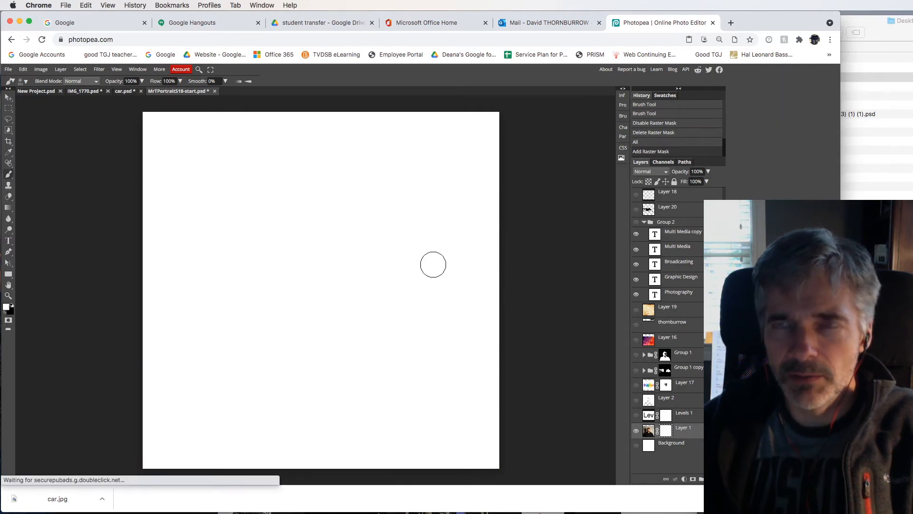
key(super+v)
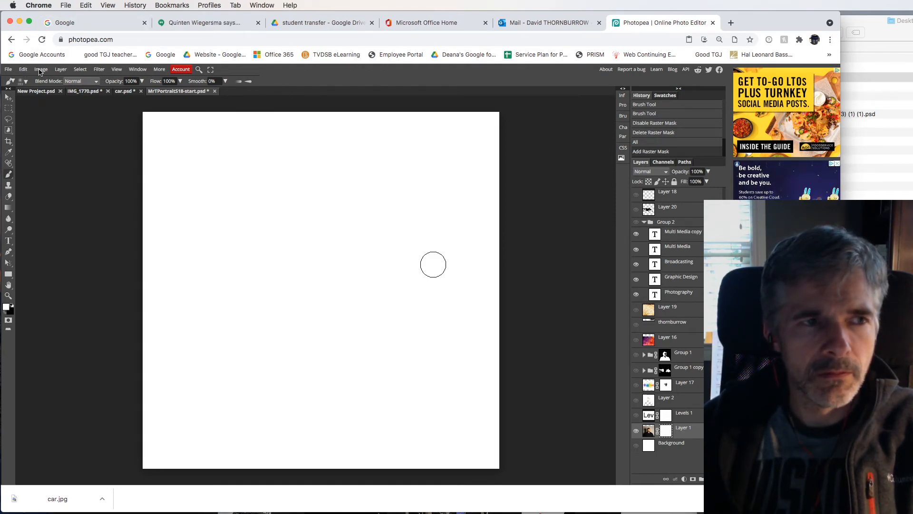
key(super+v)
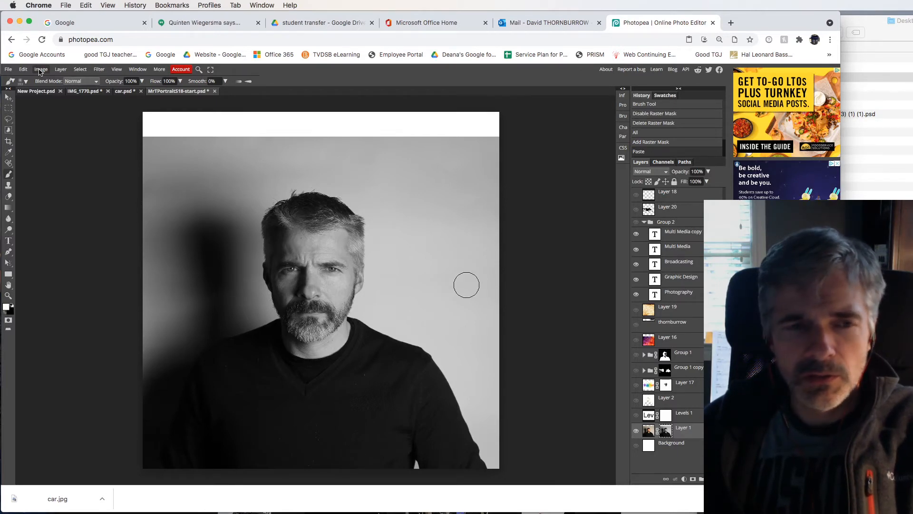
click(666, 432)
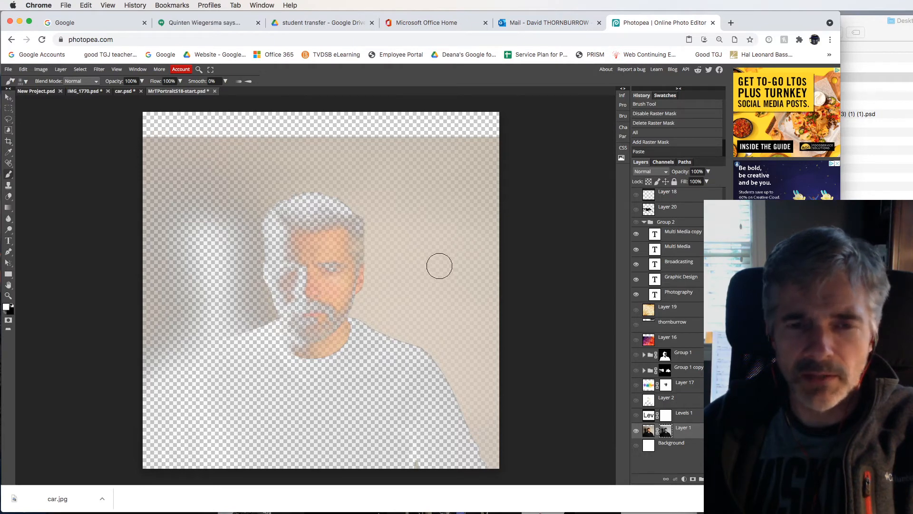
alt+click(665, 431)
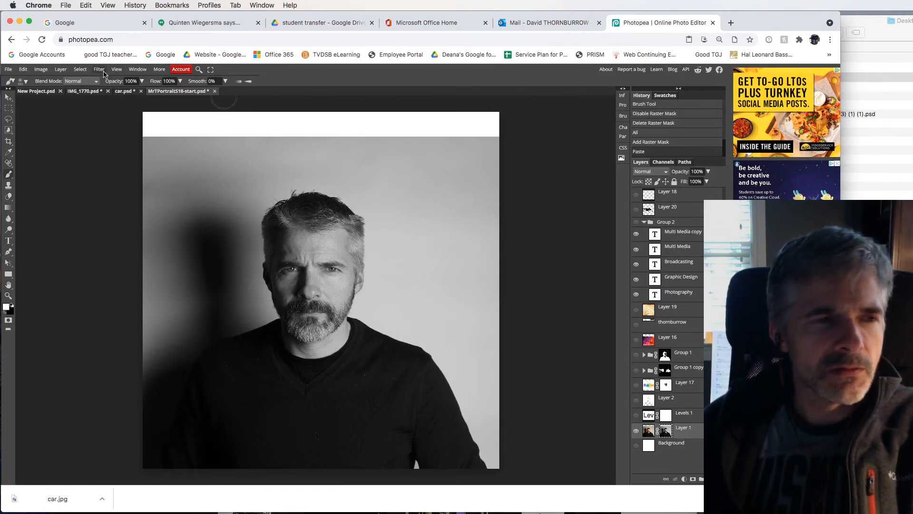
click(45, 71)
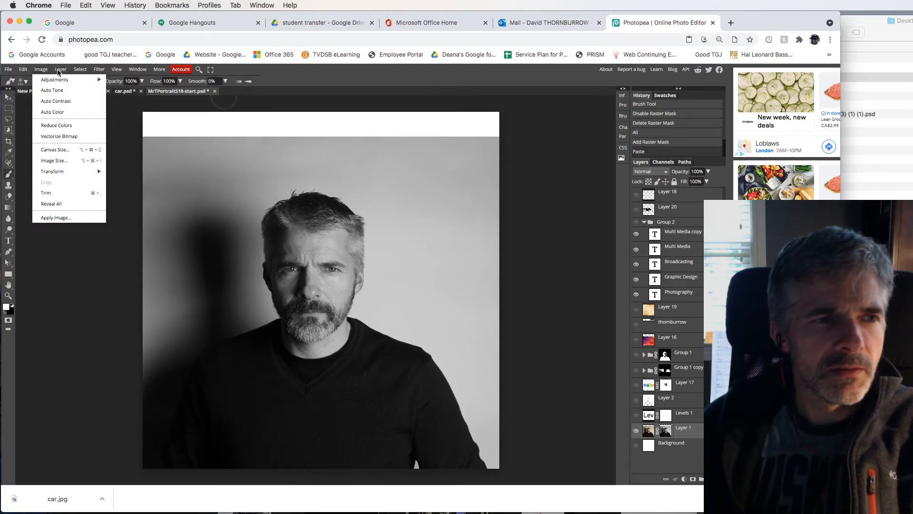
mouse_move(60, 72)
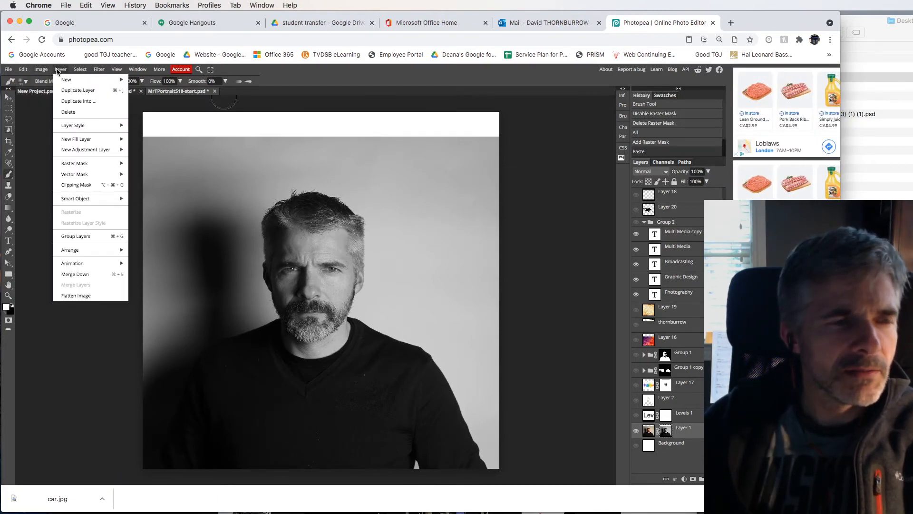
click(57, 71)
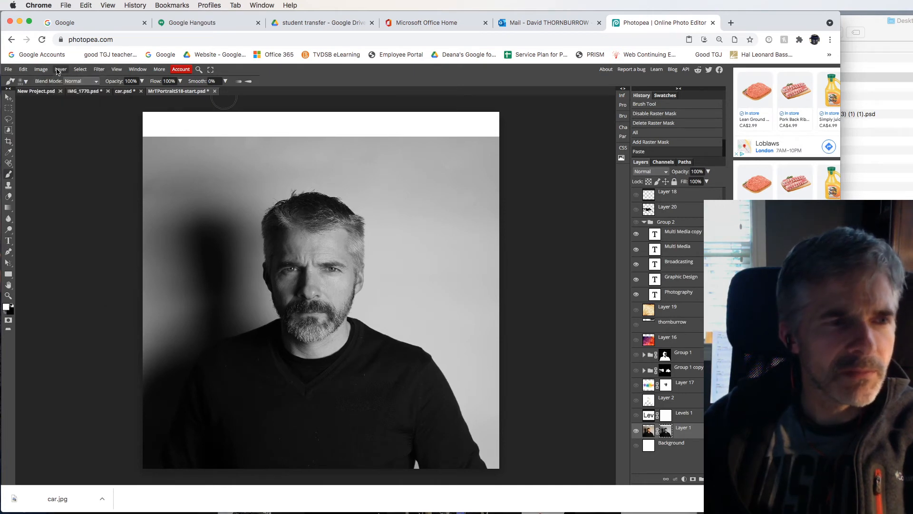
key(alt+super+i)
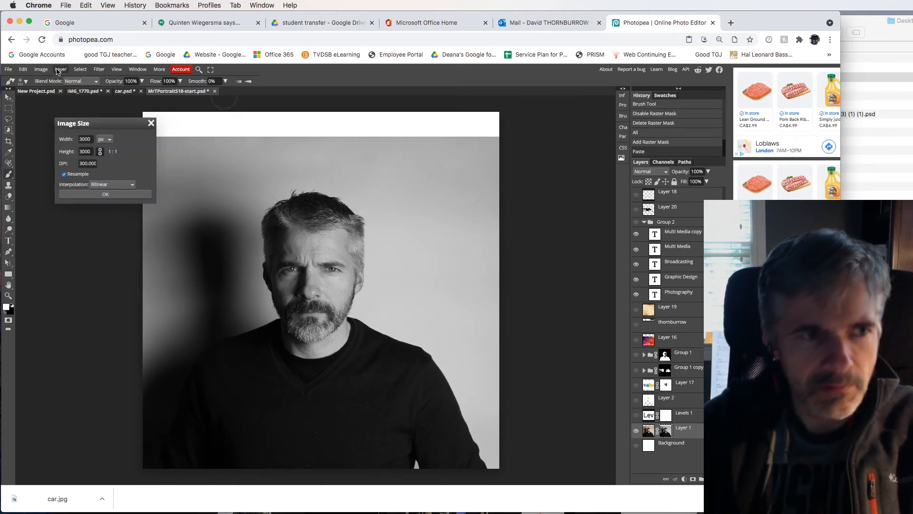
click(151, 124)
- Invert Layer 1's portrait mask and switch between the masked image and the mask to compare them
key(super+i)
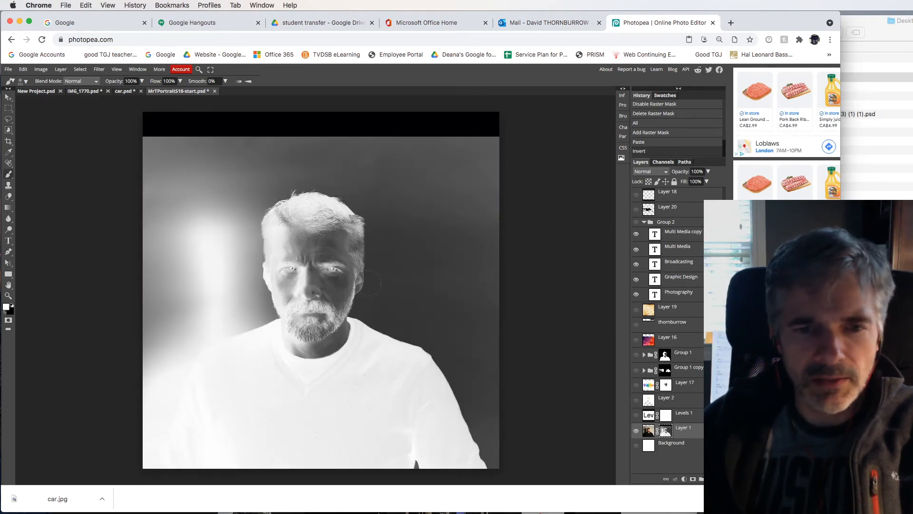
alt+click(666, 431)
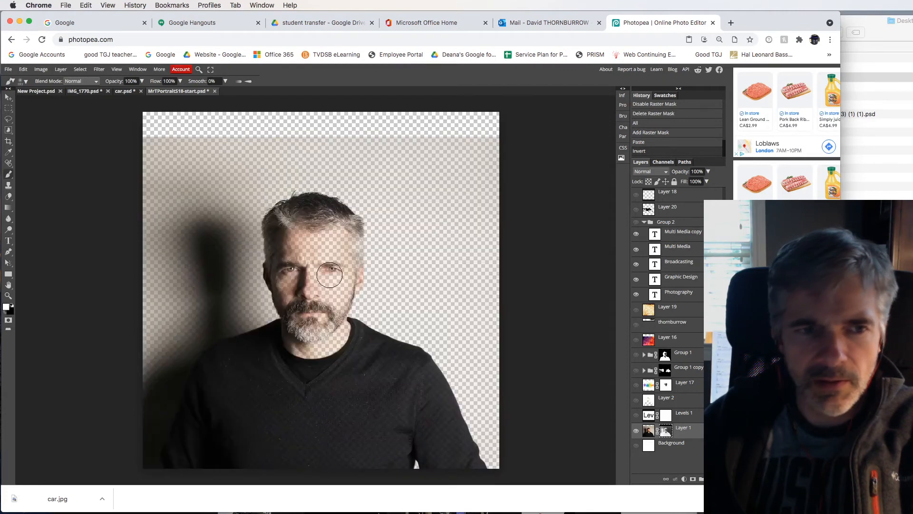
alt+click(663, 433)
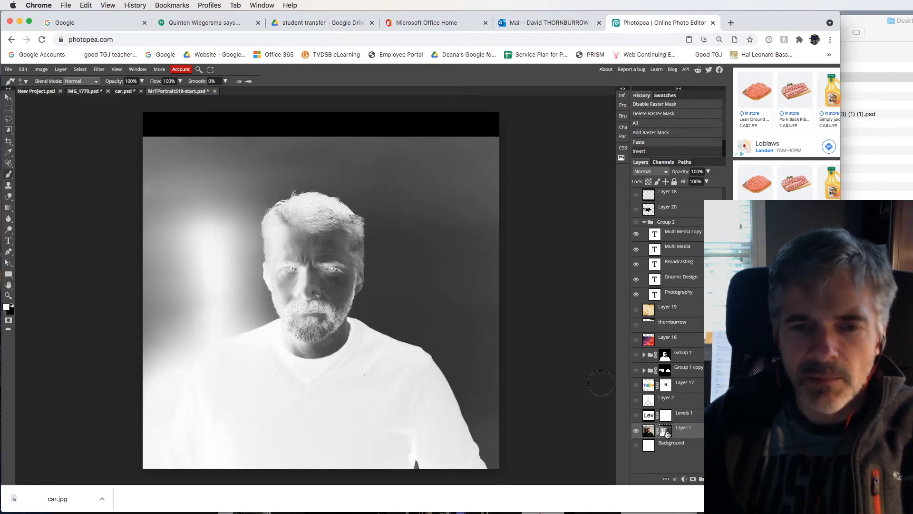
click(649, 433)
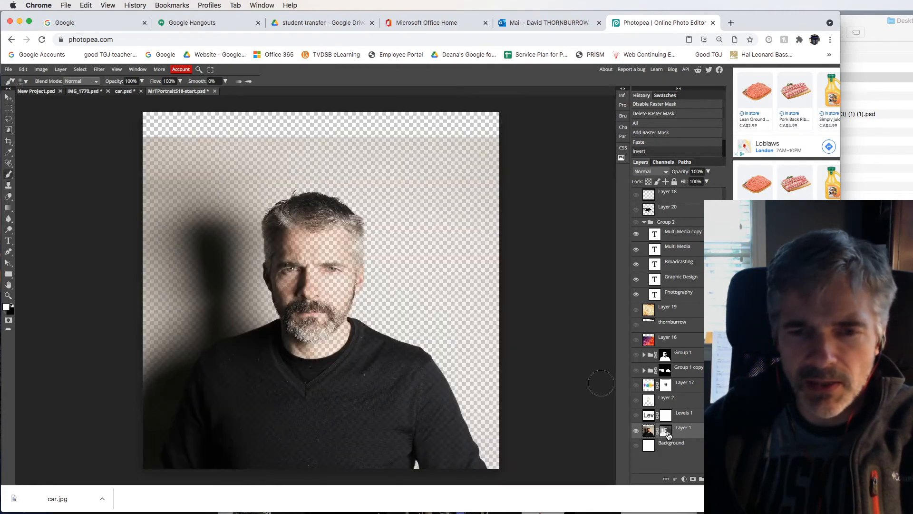
alt+click(667, 433)
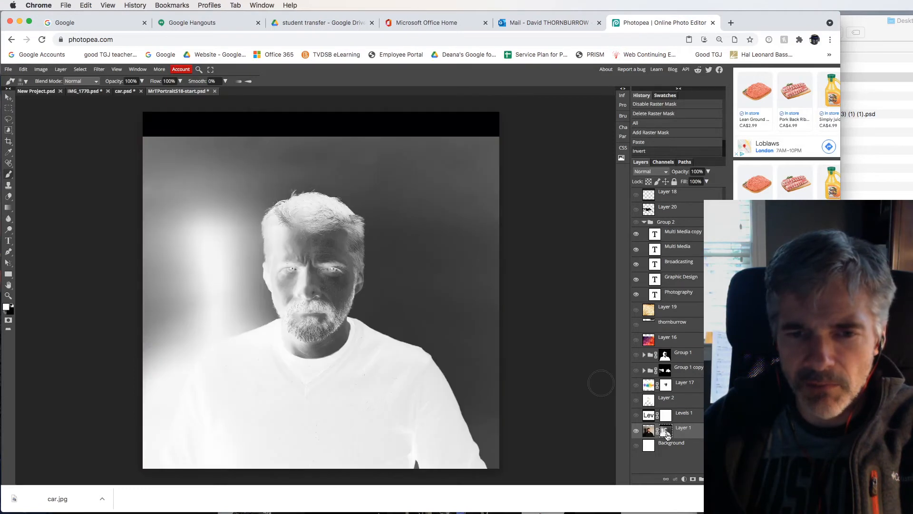
- Isolate the colourful watercolour texture on Layer 16 and make it a clipping mask
click(637, 339)
alt+click(636, 340)
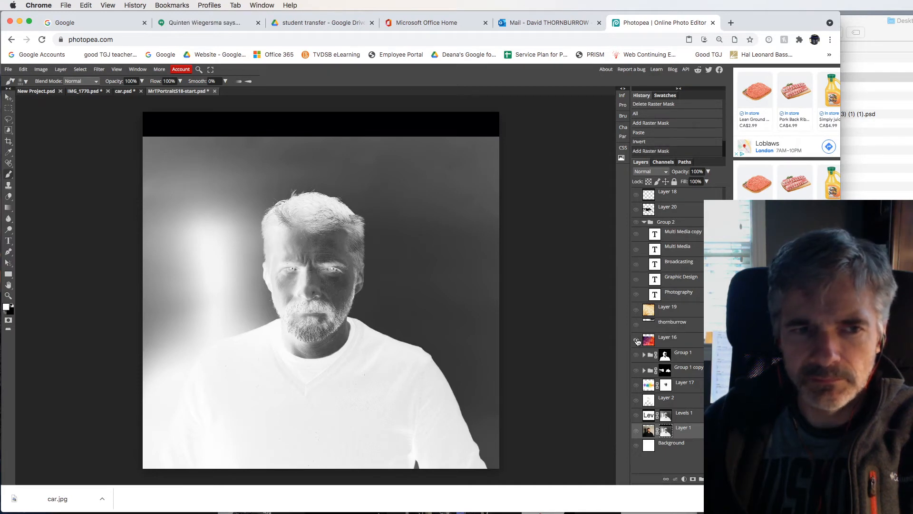
key(super+alt+g)
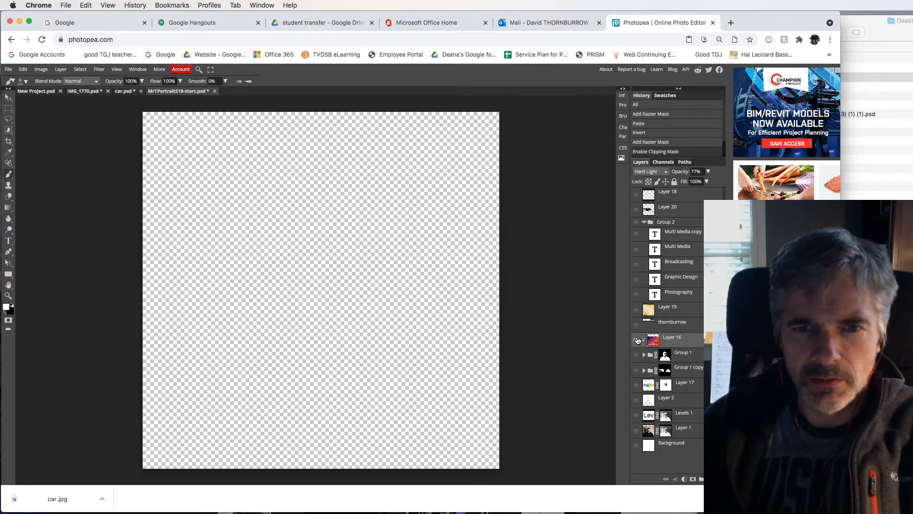
- Duplicate Layer 16 above Group 2, and duplicate that copy to the very top of the layer stack
drag(667, 342, 642, 217)
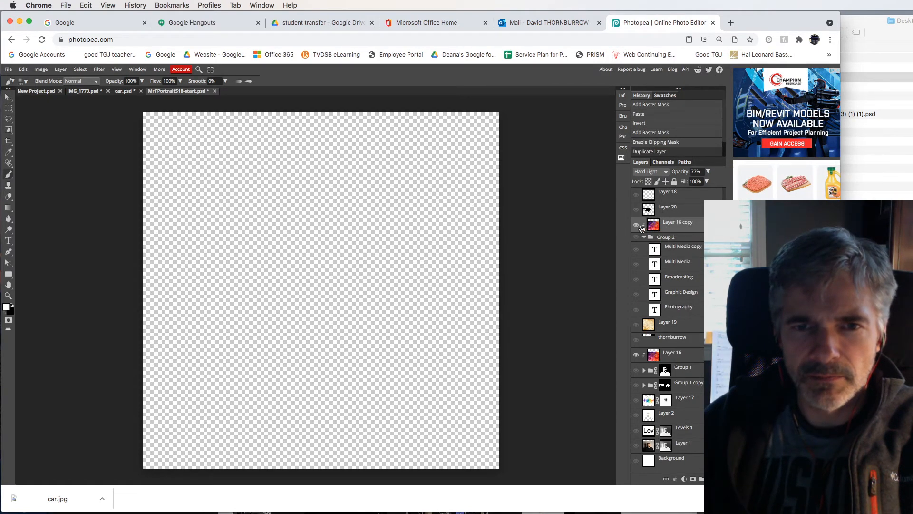
click(637, 227)
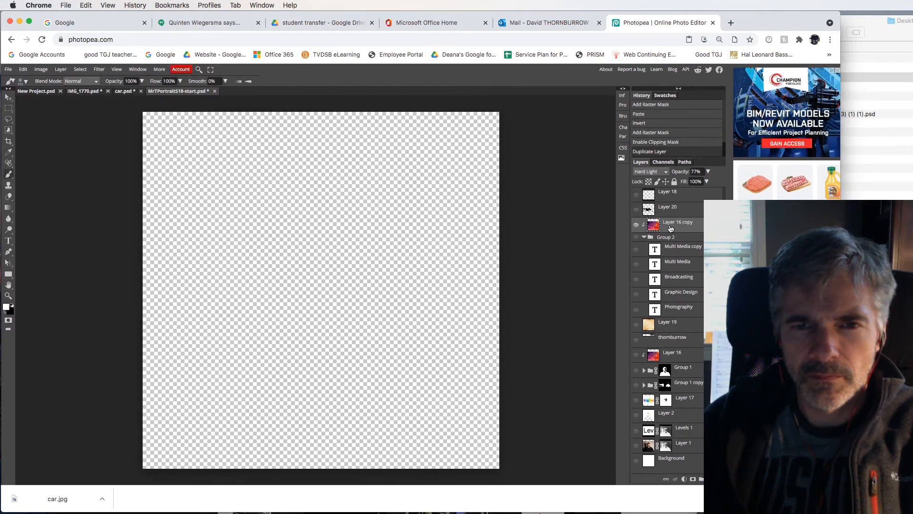
drag(670, 225, 671, 195)
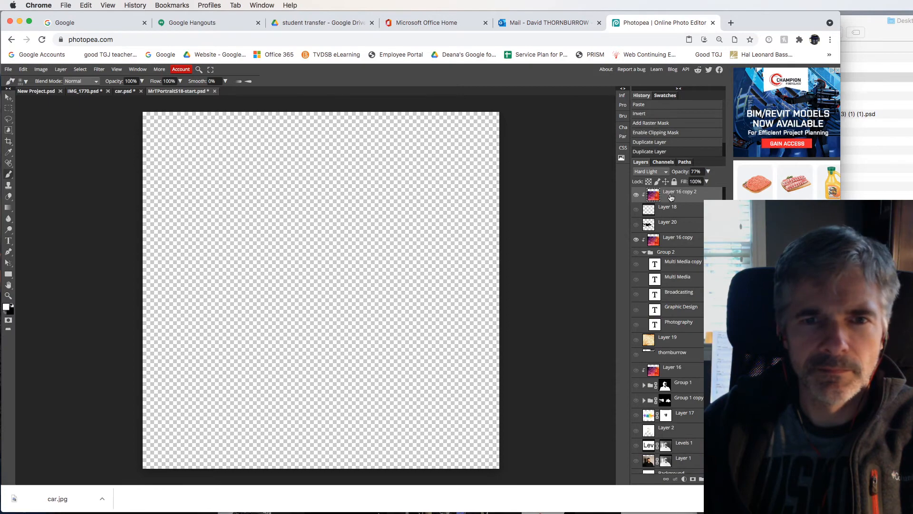
- Release the topmost copy of Layer 16 from its clipping mask and set its opacity to 100%
alt+click(677, 201)
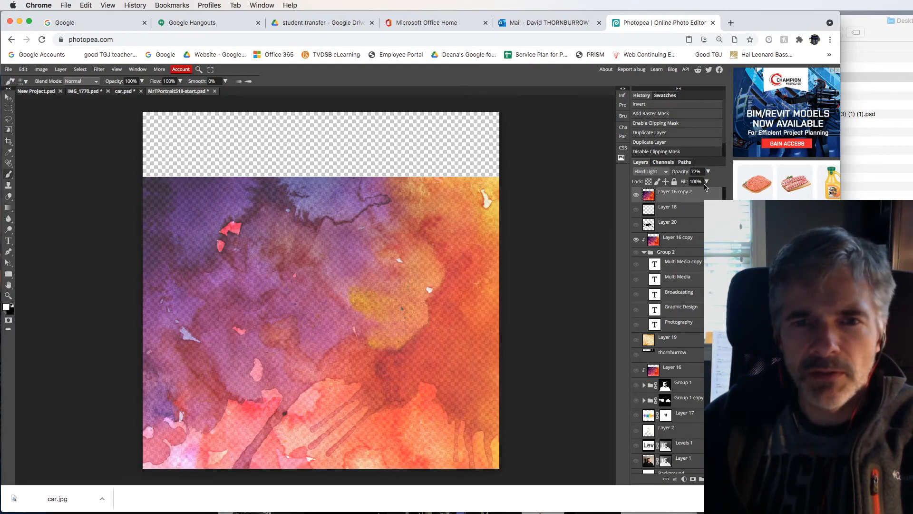
drag(707, 184, 713, 184)
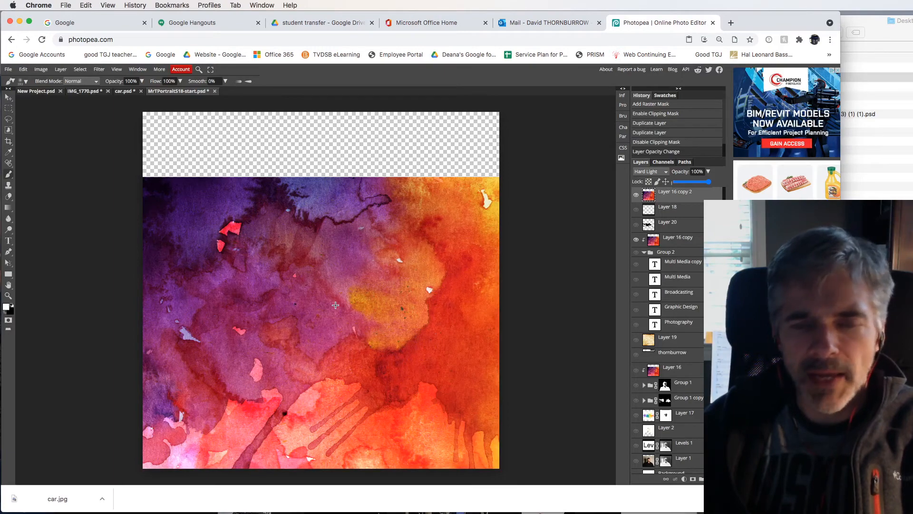
- Load Layer 1's mask as a selection and use it to add a raster mask to the topmost copy of Layer 16
scroll(662, 407, down, 1)
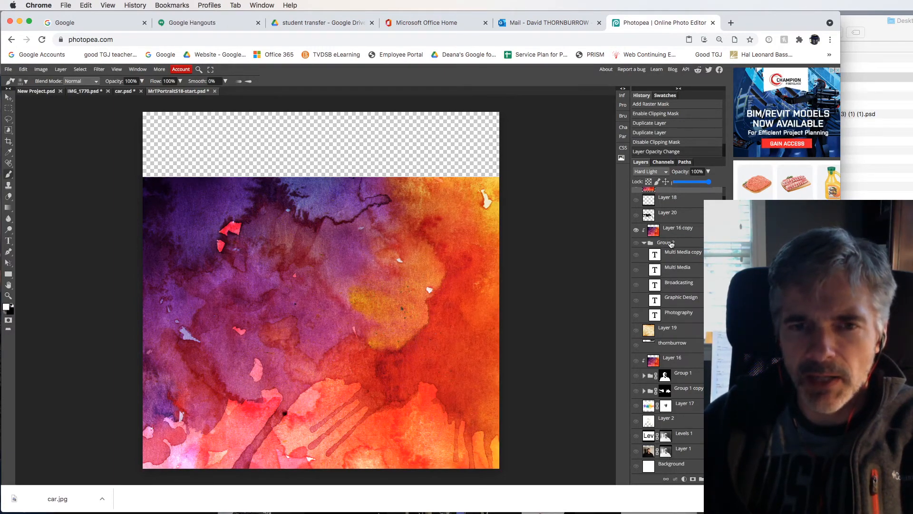
super+click(665, 454)
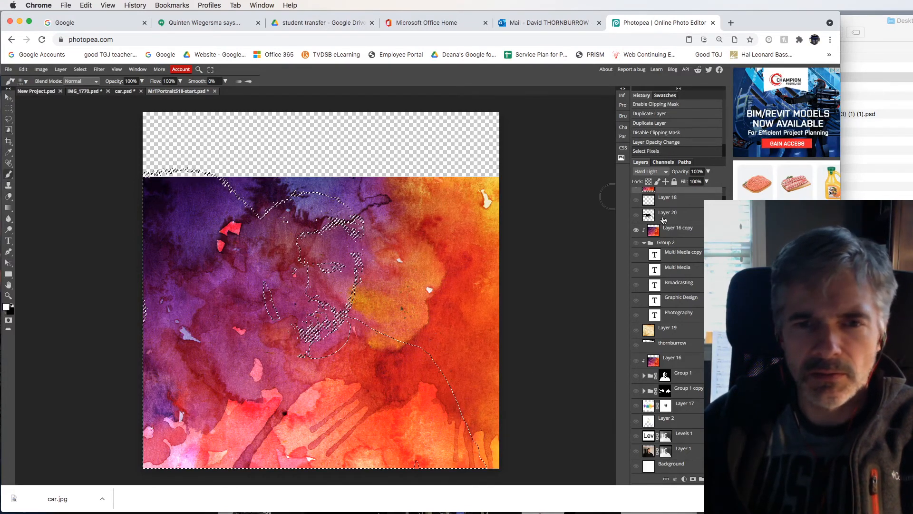
scroll(674, 210, up, 1)
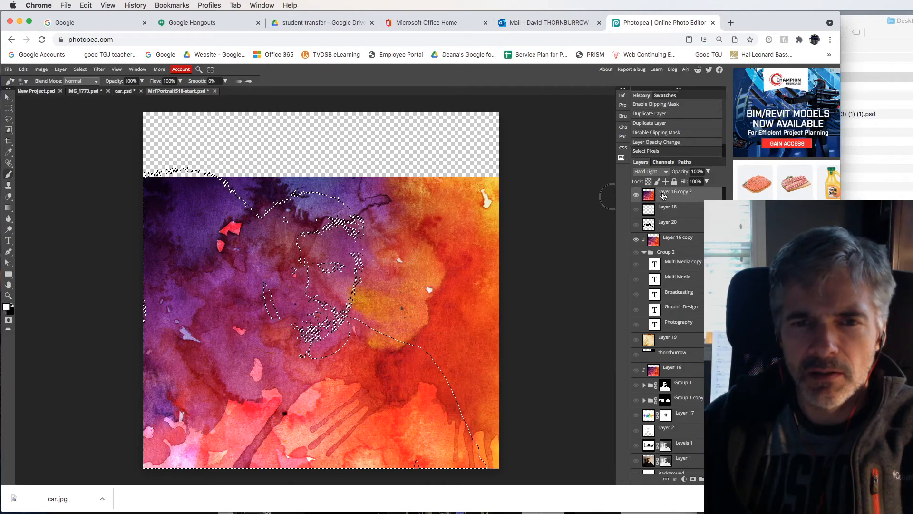
click(692, 480)
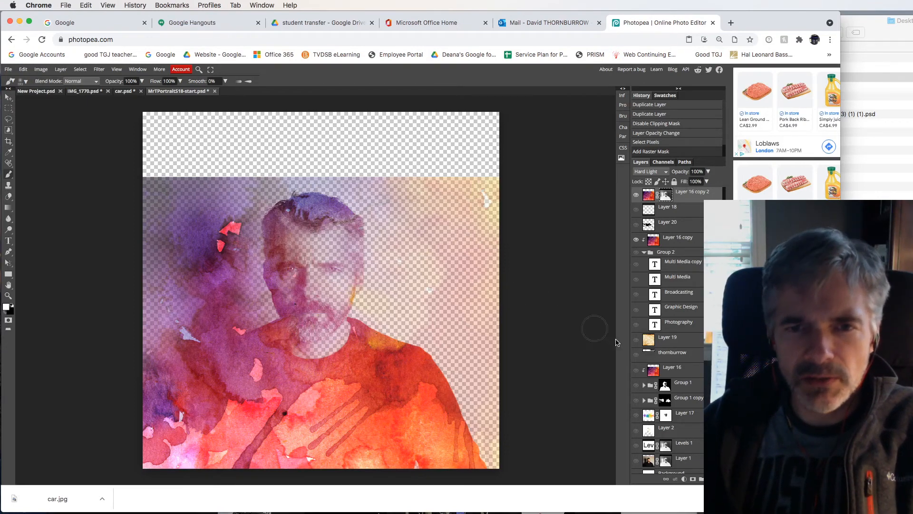
- Show the white Background layer behind the masked watercolour texture, and display the mask of the topmost Layer 16 copy
scroll(673, 375, down, 1)
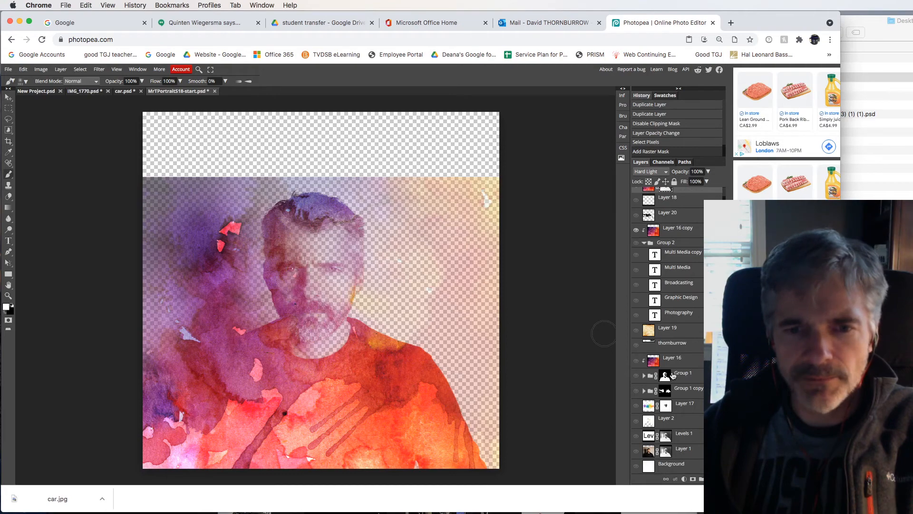
click(637, 468)
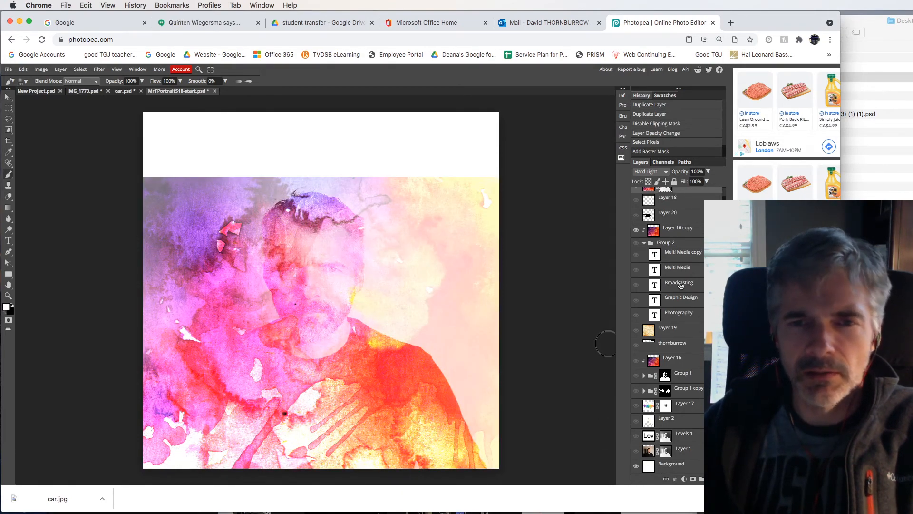
scroll(666, 285, up, 1)
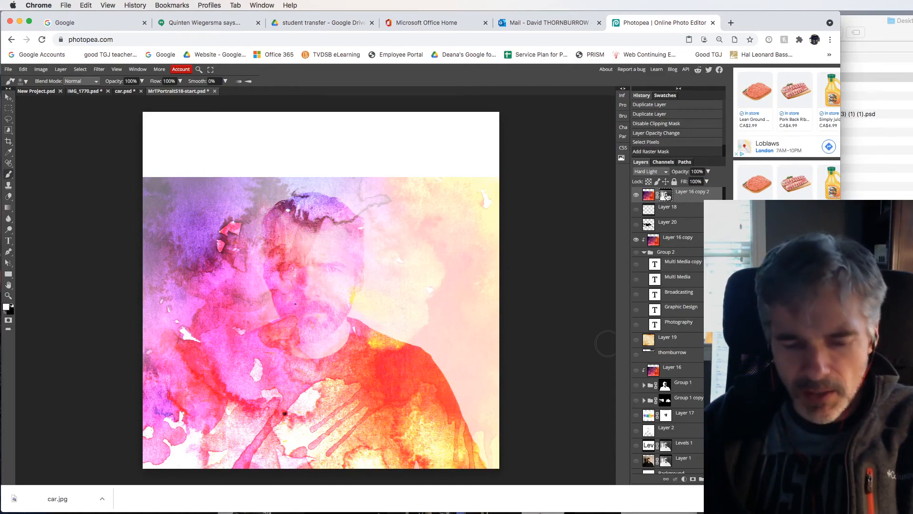
alt+click(667, 195)
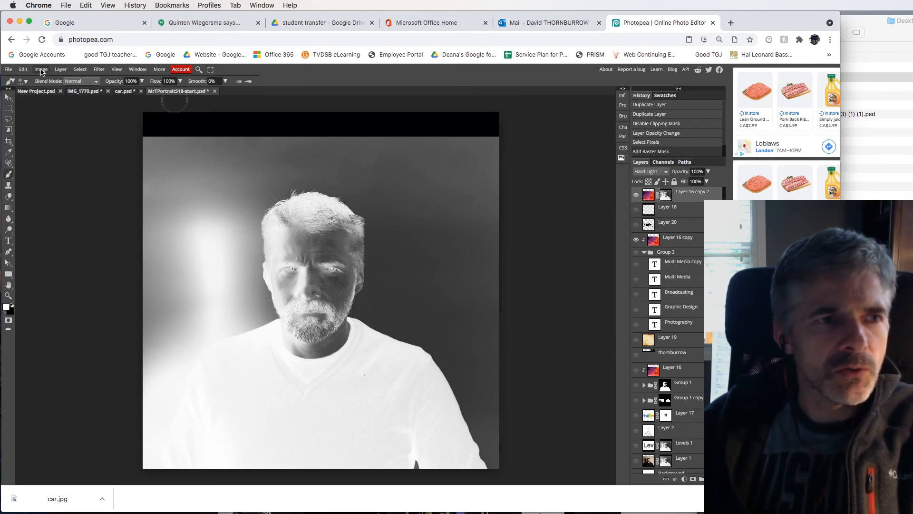
- Apply Levels to the topmost Layer 16 copy's mask with input black 77 and input white 213, and return to the artwork view
click(41, 70)
mouse_move(42, 80)
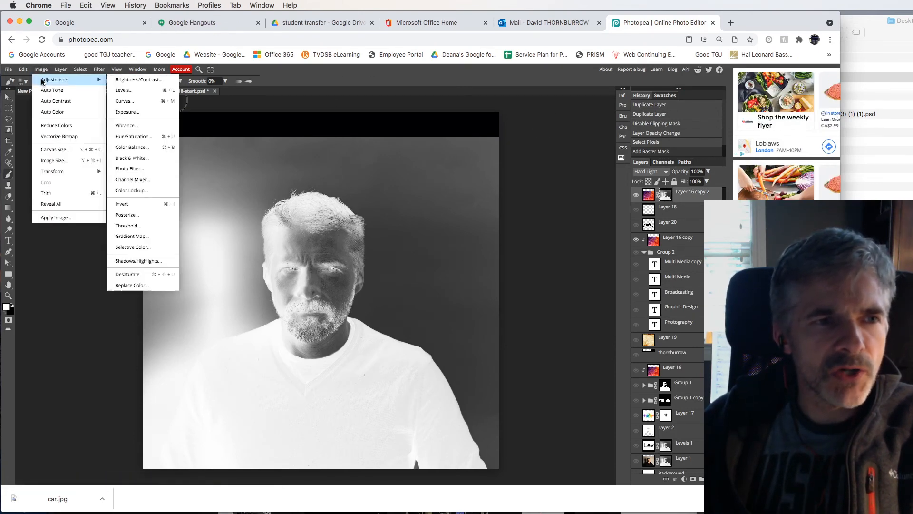
click(123, 91)
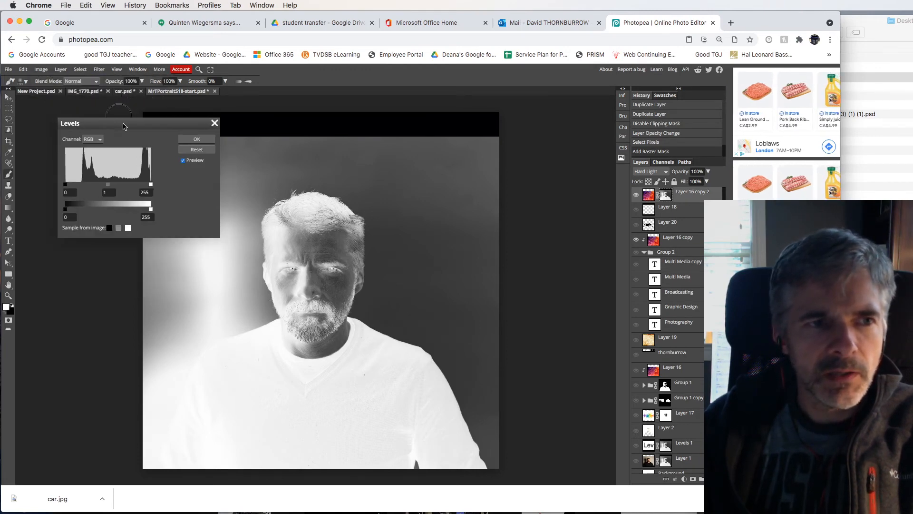
drag(118, 120, 517, 141)
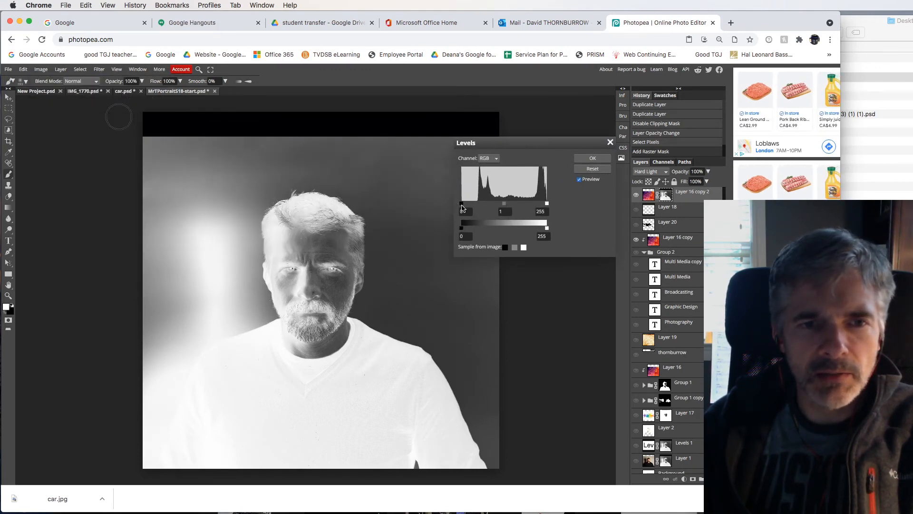
drag(479, 208, 481, 208)
drag(547, 204, 487, 206)
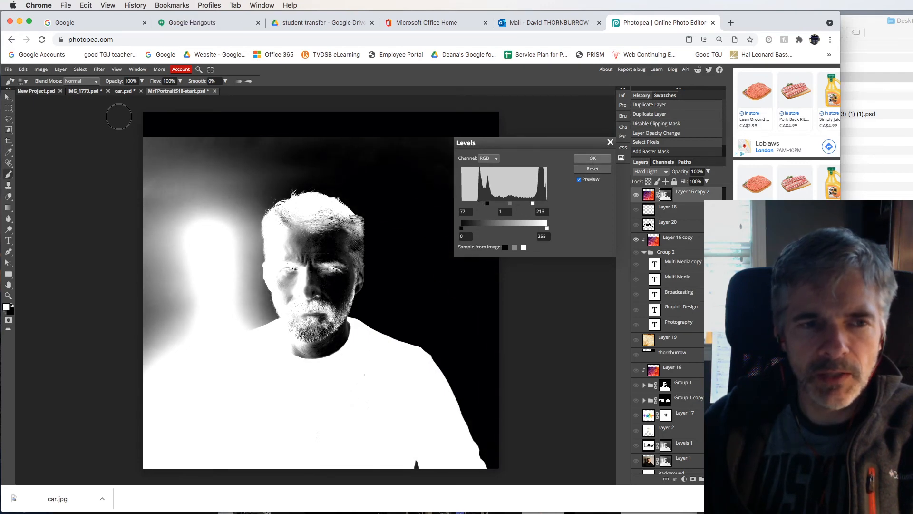
click(592, 158)
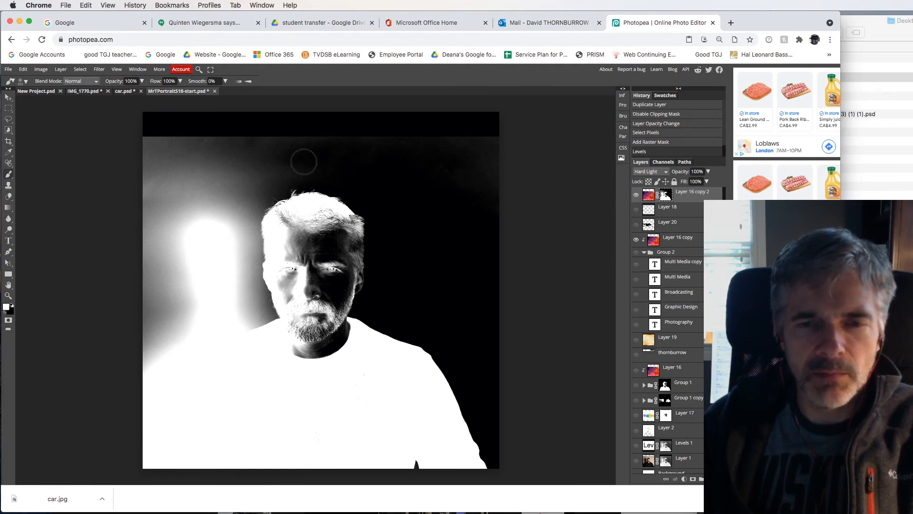
alt+click(666, 197)
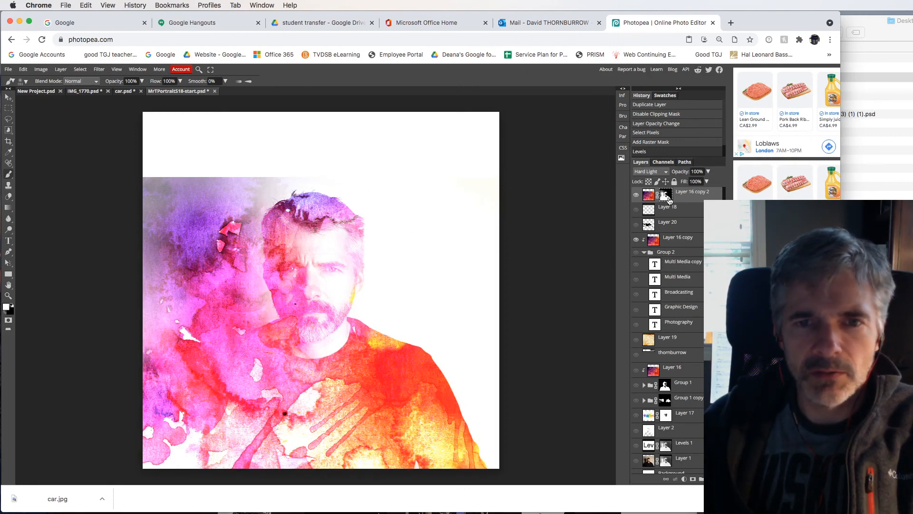
- Display the topmost Layer 16 copy's mask and lasso the bright background area left of the head, above the shoulder
alt+click(666, 195)
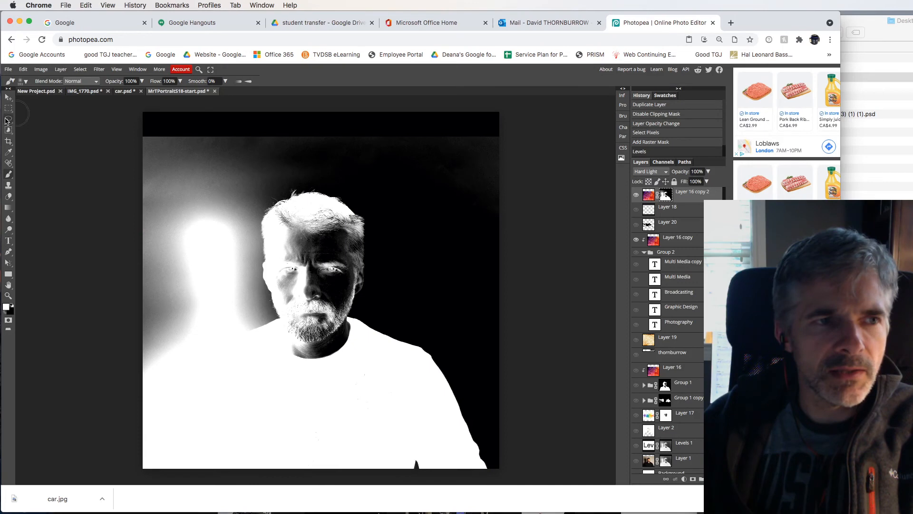
click(7, 119)
drag(274, 318, 245, 333)
mouse_move(181, 386)
mouse_down()
mouse_move(148, 423)
mouse_move(119, 415)
mouse_move(98, 298)
mouse_move(95, 184)
mouse_up()
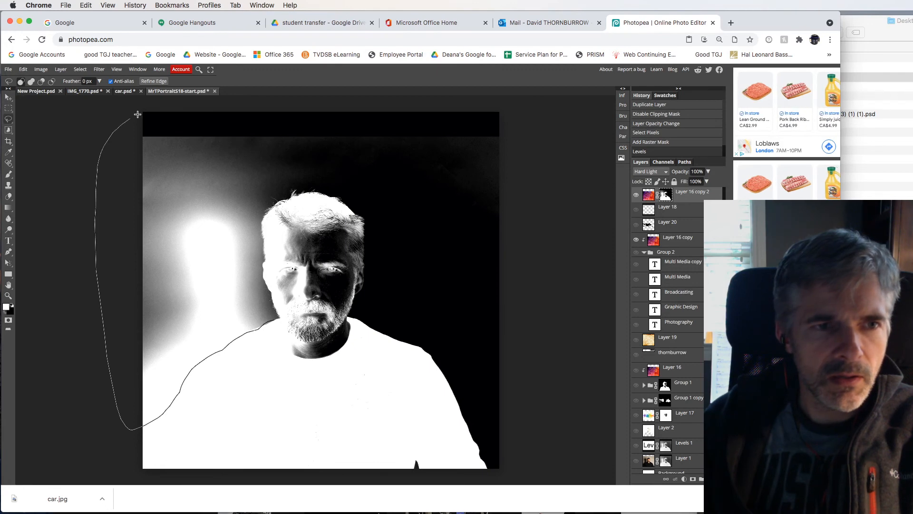
mouse_move(318, 122)
mouse_down()
mouse_move(371, 142)
mouse_move(360, 168)
mouse_up()
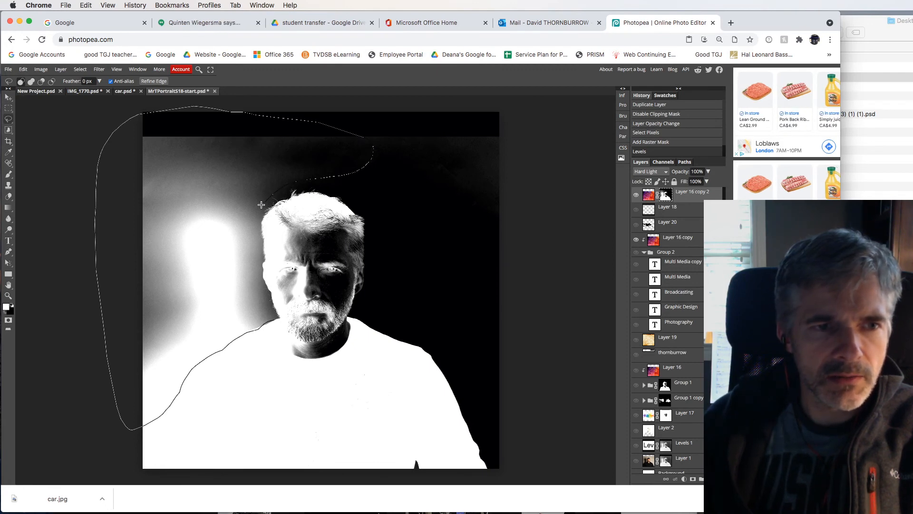
drag(255, 257, 269, 312)
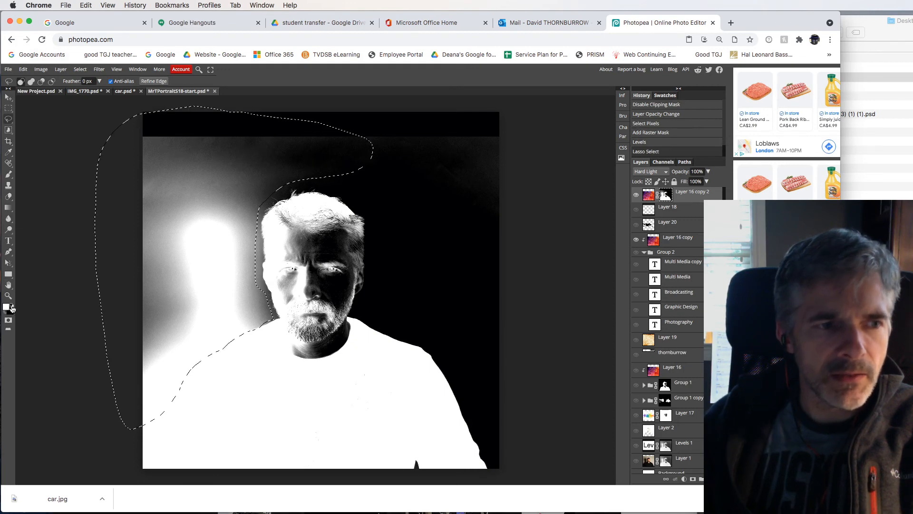
- Fill the selected background area of the mask with black at 100% opacity in Normal mode, and deselect
click(23, 69)
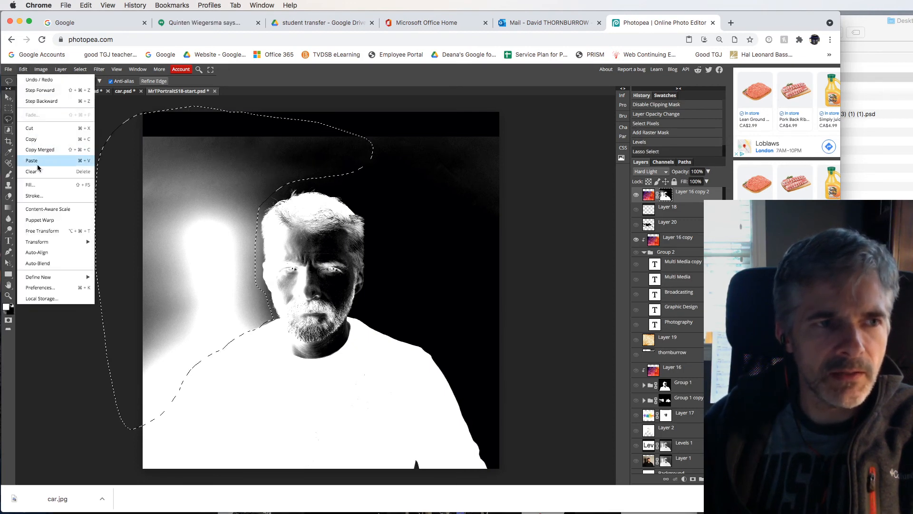
click(36, 185)
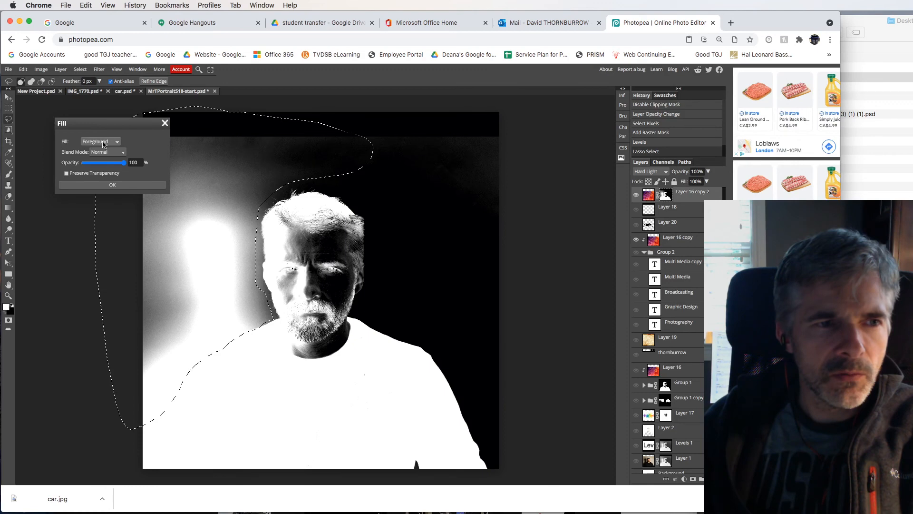
click(104, 142)
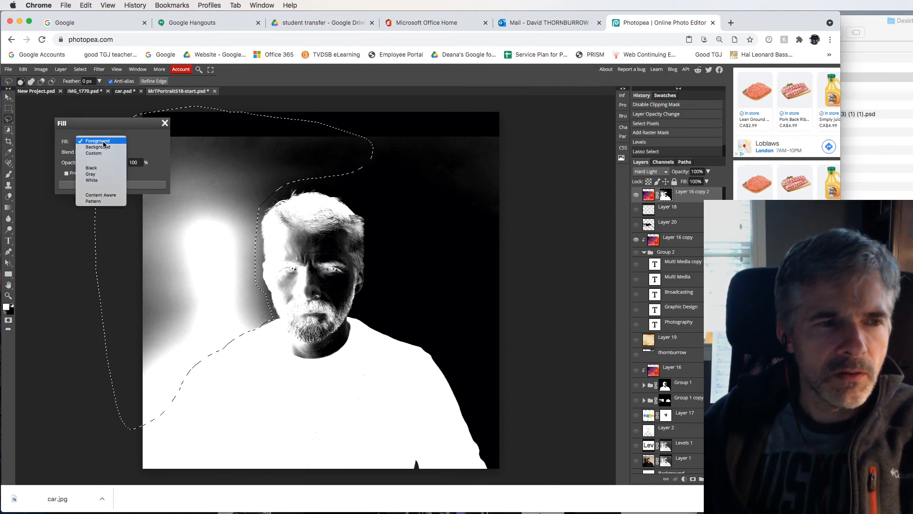
click(123, 187)
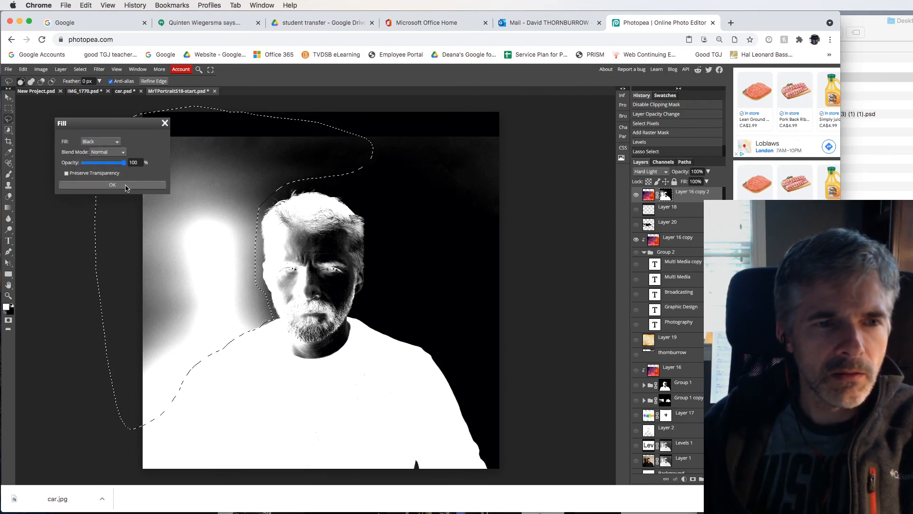
click(111, 185)
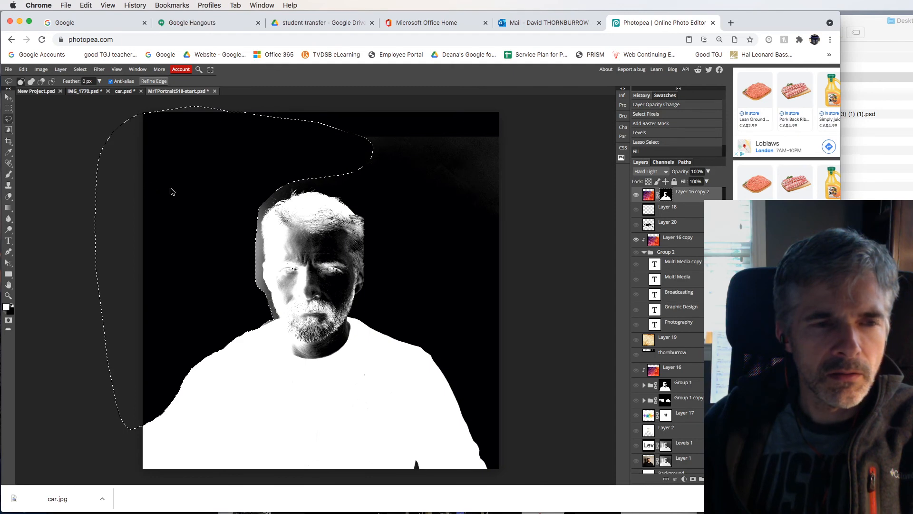
key(ctrl+d)
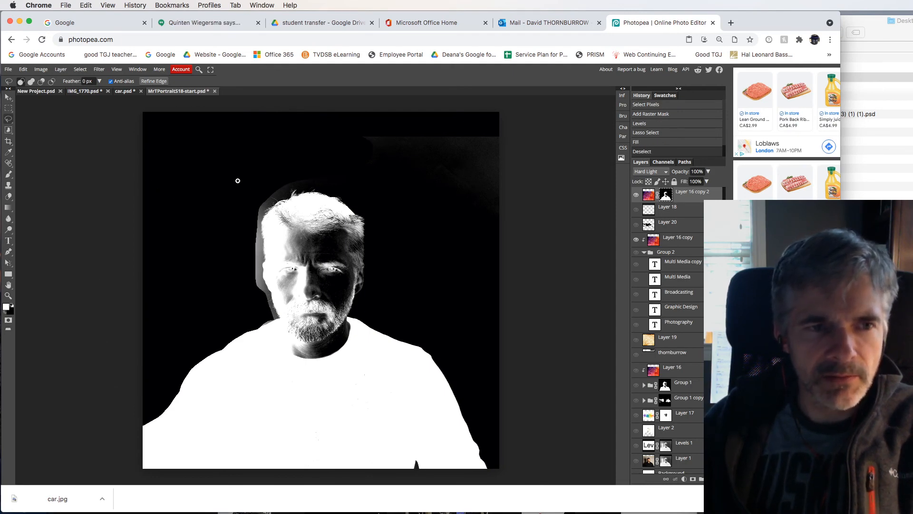
- Lasso the remaining grey fringe along the left side of the head, from the shoulder up to the hair
click(267, 244)
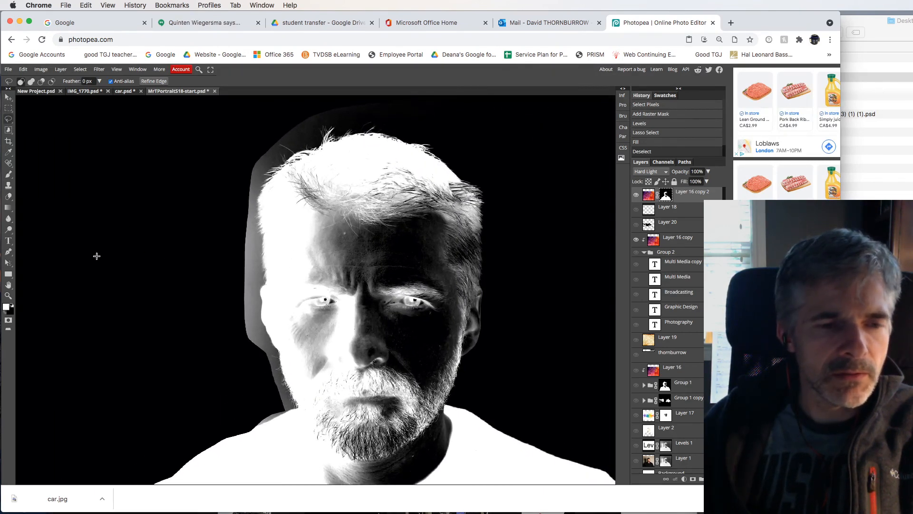
mouse_move(254, 469)
mouse_down()
mouse_move(297, 443)
mouse_move(305, 414)
mouse_move(281, 312)
mouse_up()
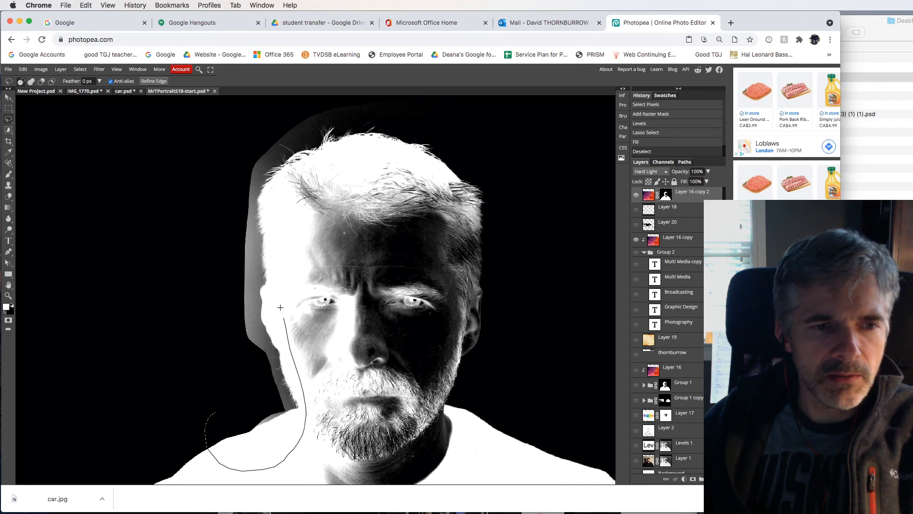
mouse_move(304, 151)
mouse_down()
mouse_move(334, 123)
mouse_move(306, 99)
mouse_move(217, 142)
mouse_move(169, 257)
mouse_move(179, 322)
mouse_up()
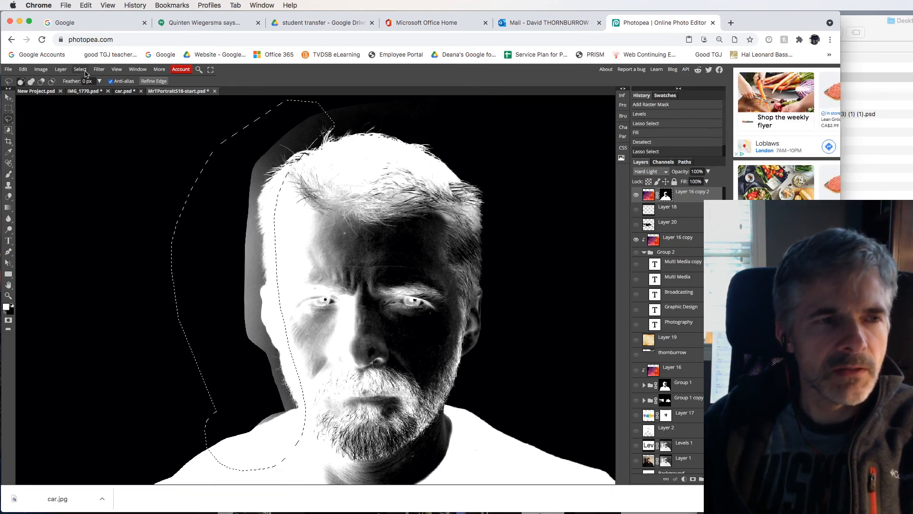
- Darken the selected fringe with Levels at input black 159, deselect, and show the masked artwork instead of the mask
click(44, 70)
mouse_move(49, 83)
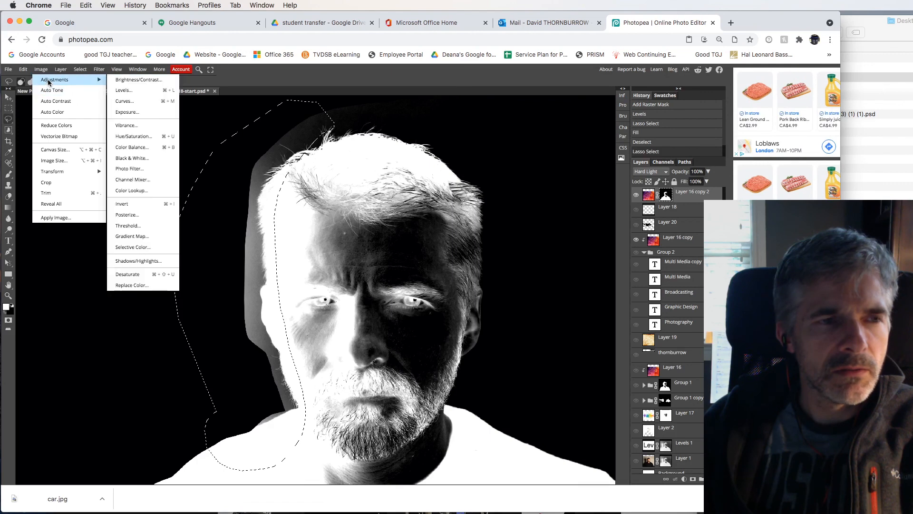
click(141, 91)
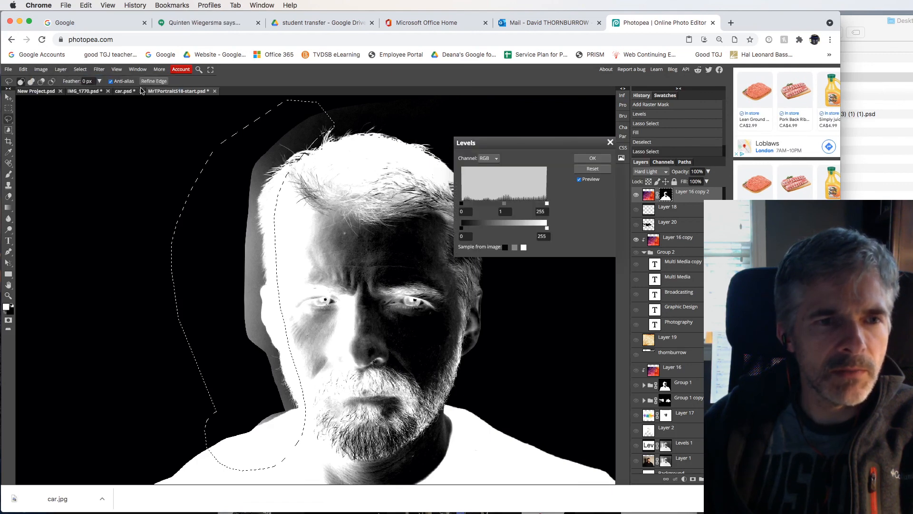
drag(462, 206, 514, 206)
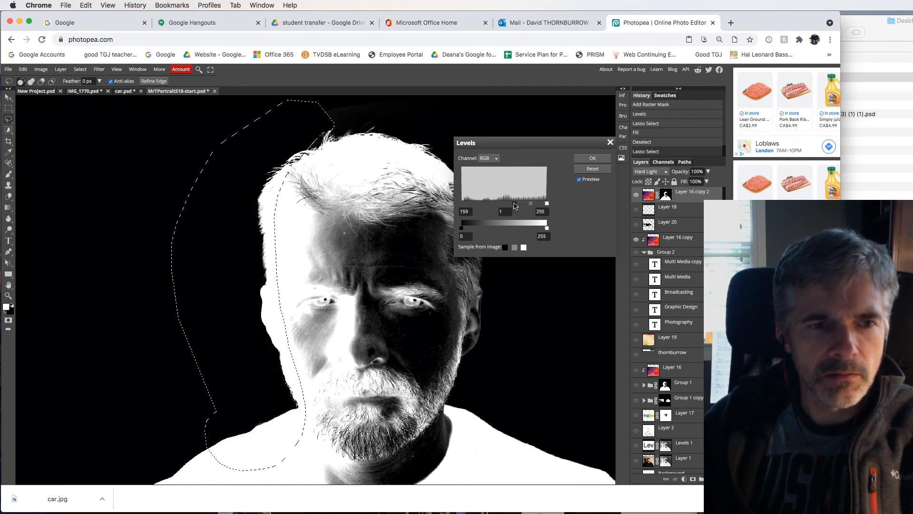
click(592, 158)
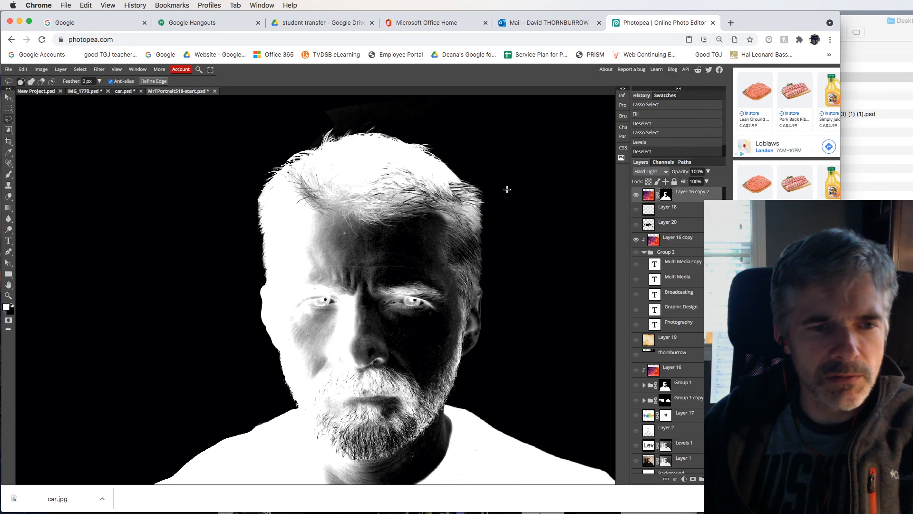
key(ctrl+0)
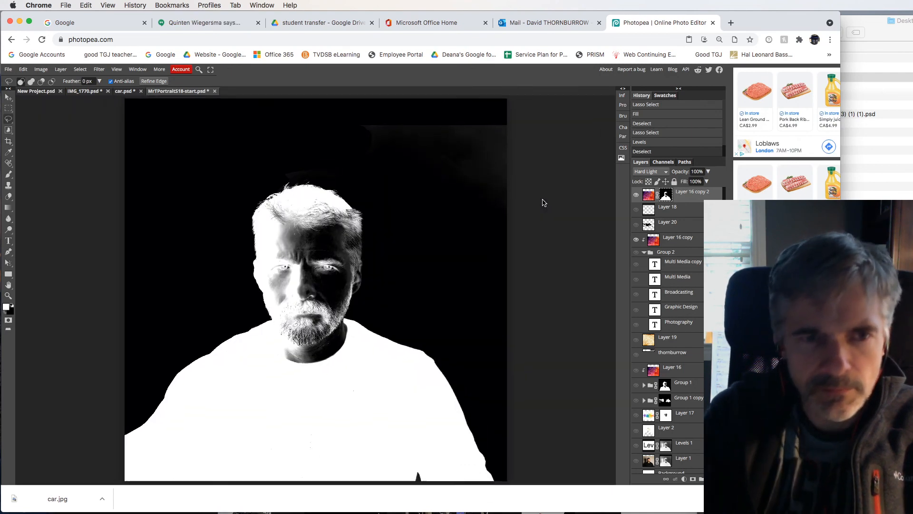
alt+click(665, 197)
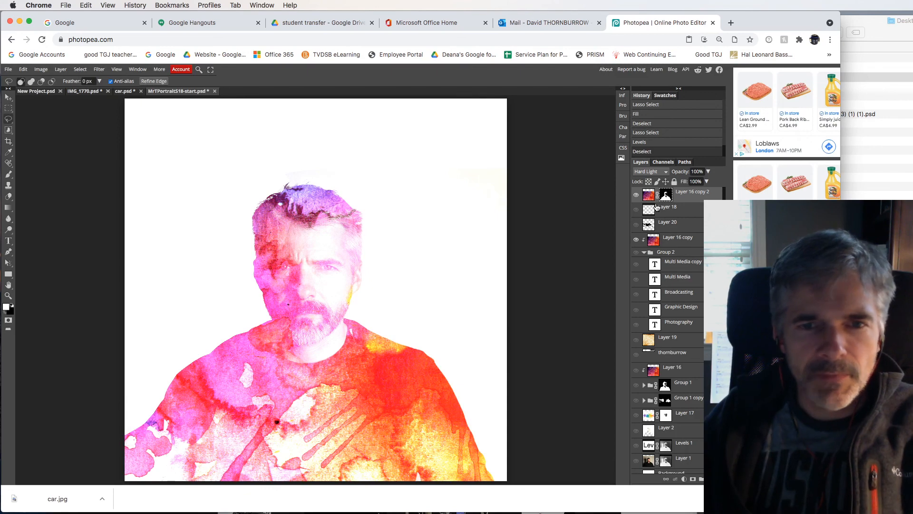
- Unlink the mask from the topmost Layer 16 copy and move the watercolour texture up and to the left within the portrait
click(656, 197)
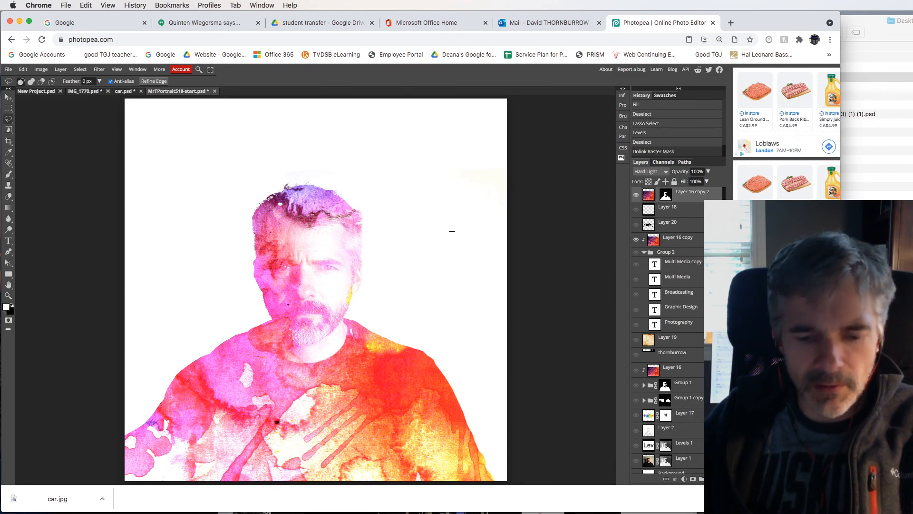
key(v)
drag(353, 396, 276, 364)
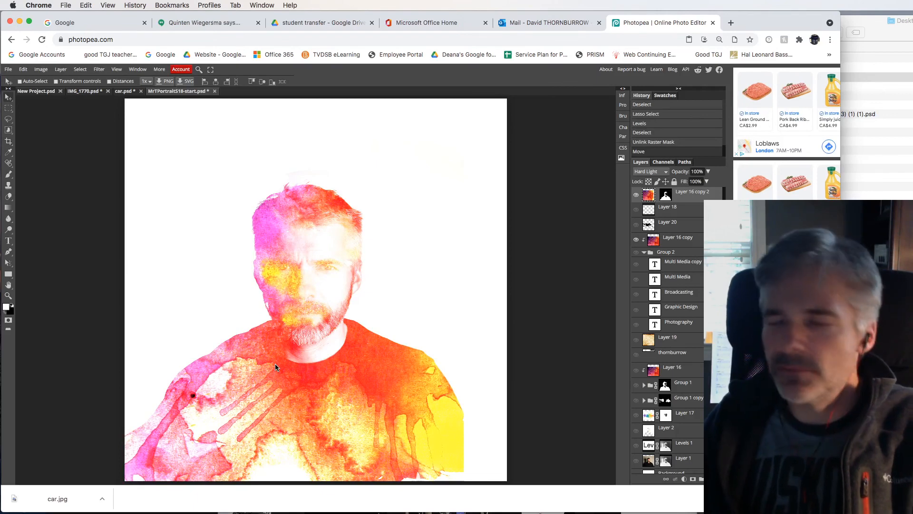